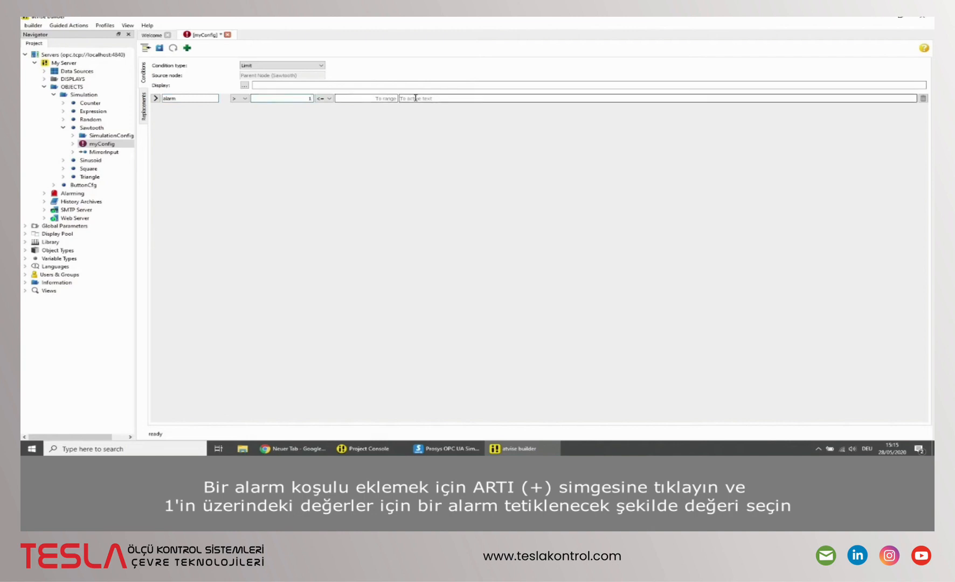
Step: Enter "Sawtooth Alarm" as the to-active text of the alarm condition in myConfig and save the configuration
type("Sawtooth Alarm")
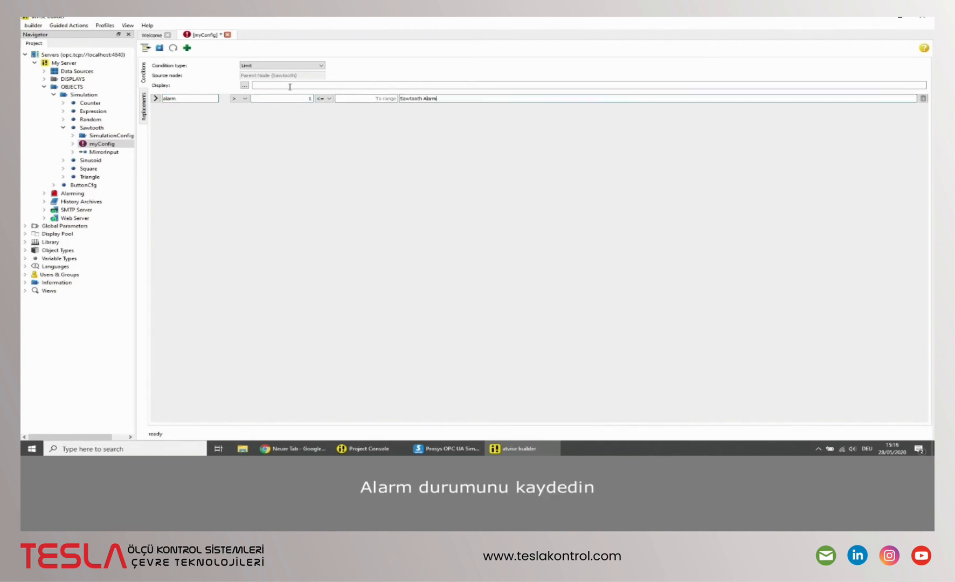
left_click(160, 48)
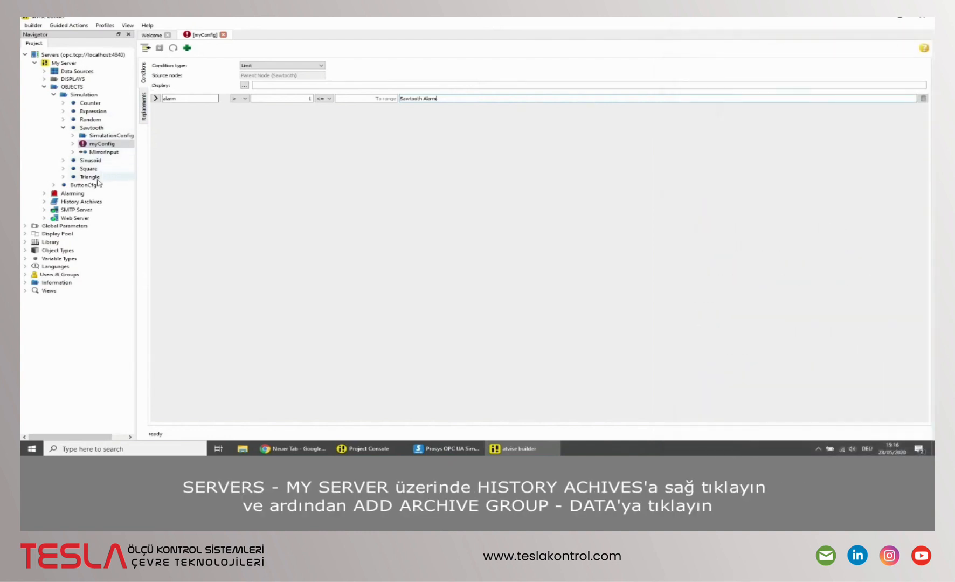
Step: Add a data archive group named myData under the server's History Archives
left_click(44, 202)
right_click(67, 202)
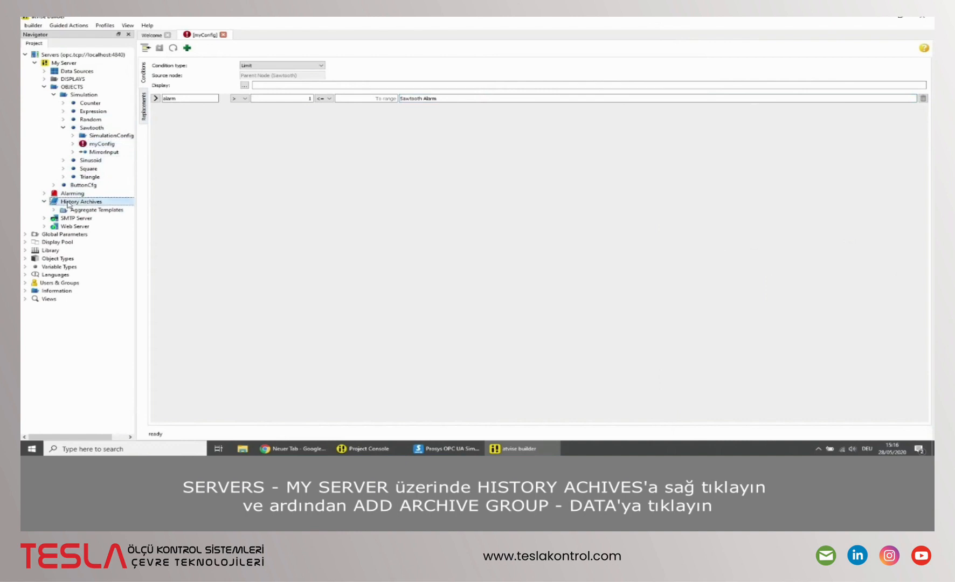
mouse_move(95, 208)
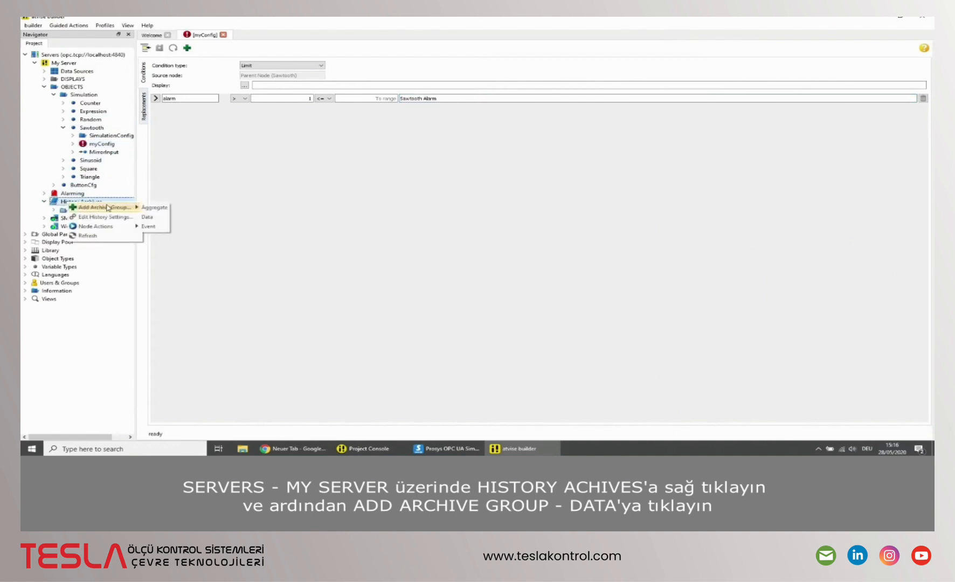
left_click(146, 217)
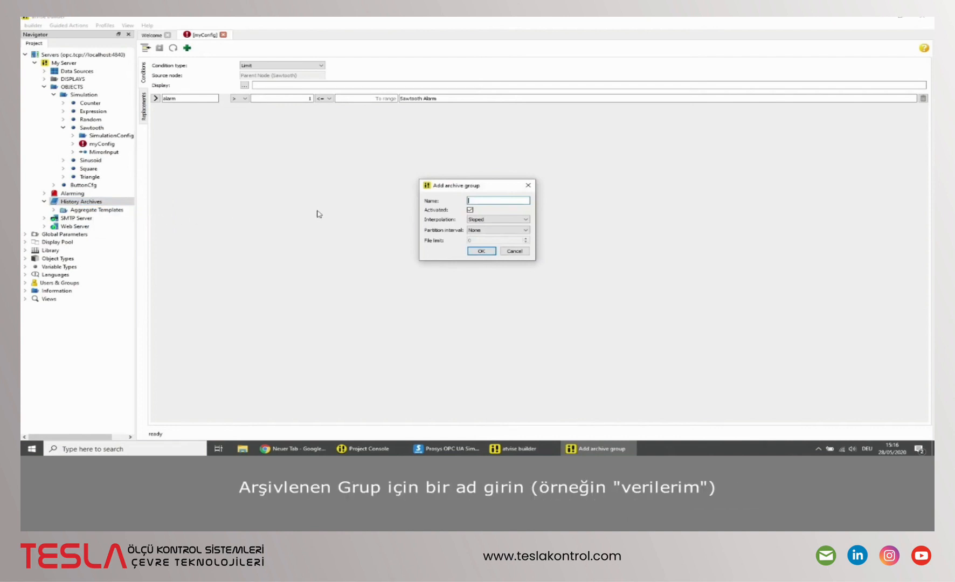
type("myData")
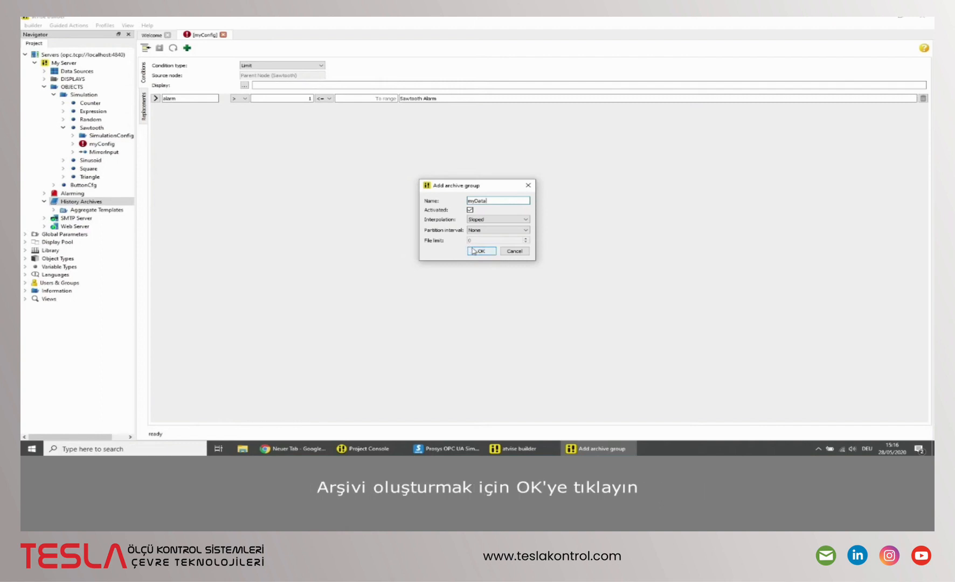
left_click(477, 252)
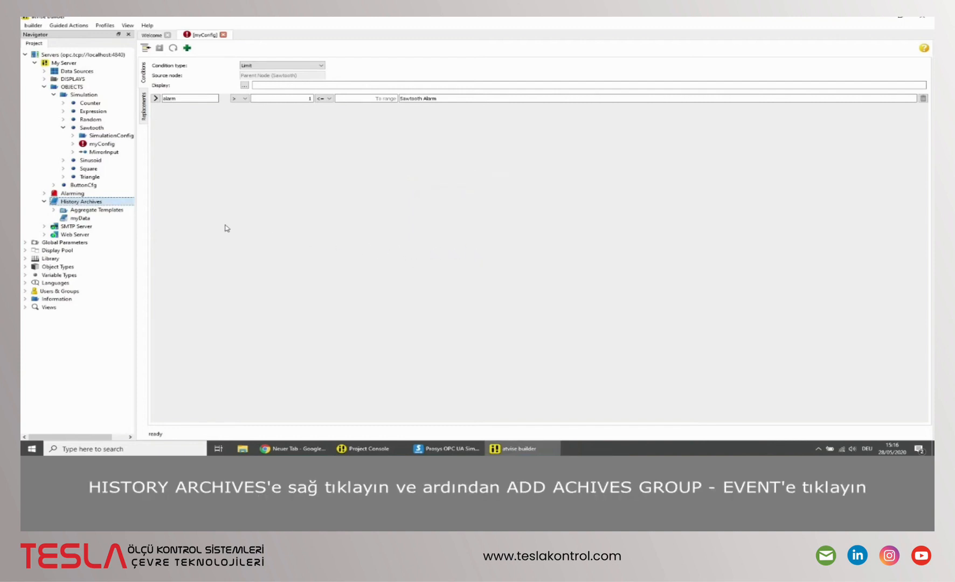
Step: Add an event archive group named myEvents under the server's History Archives
right_click(112, 205)
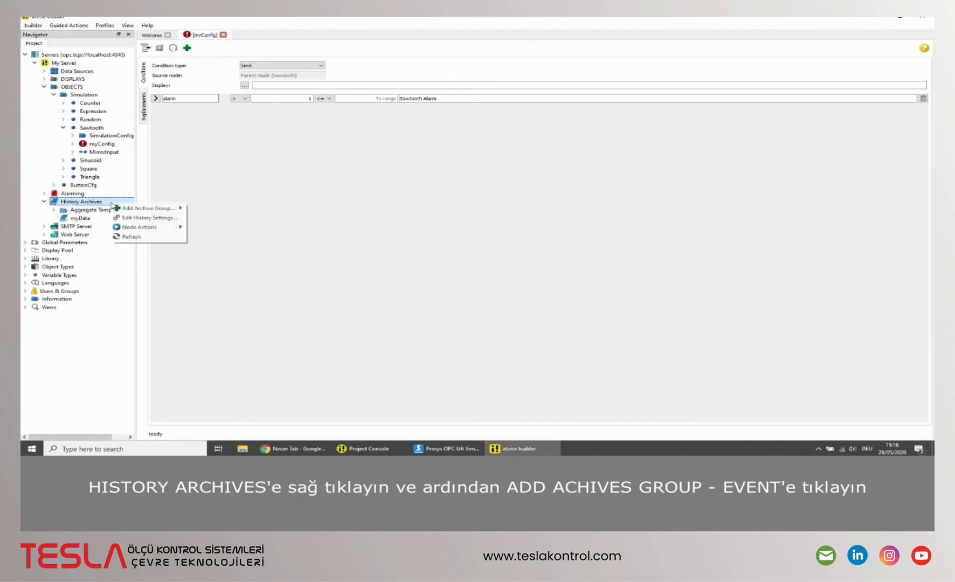
mouse_move(154, 208)
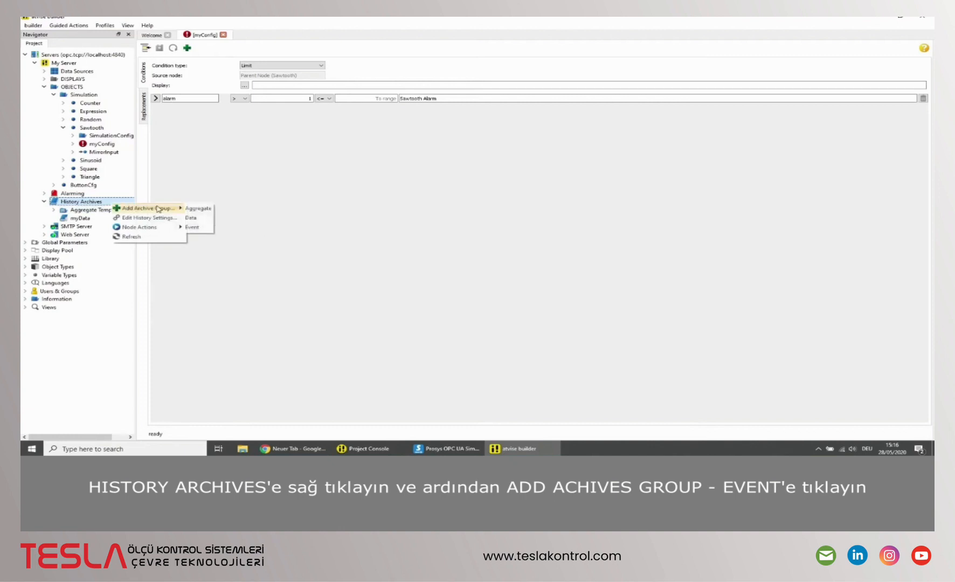
left_click(199, 228)
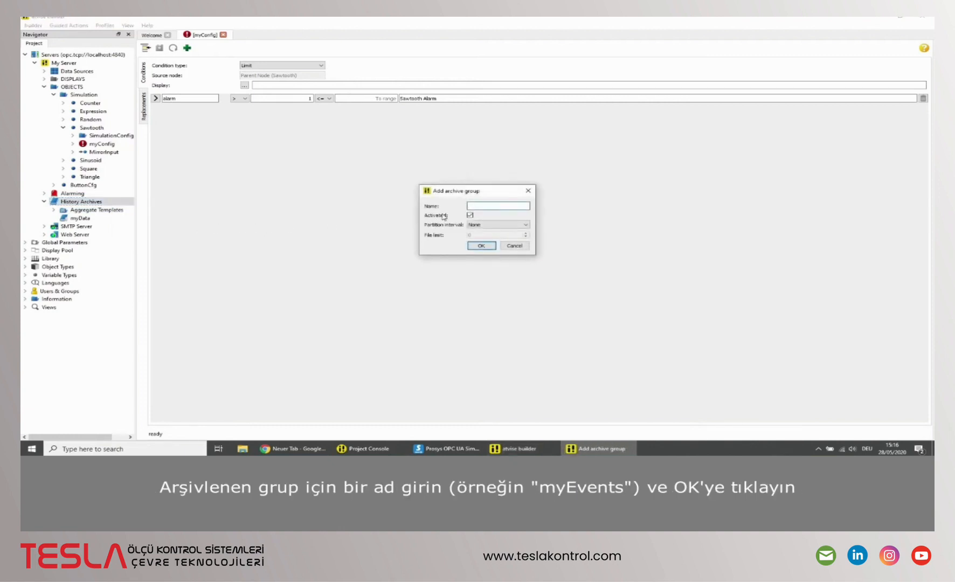
type("myEvents")
left_click(475, 246)
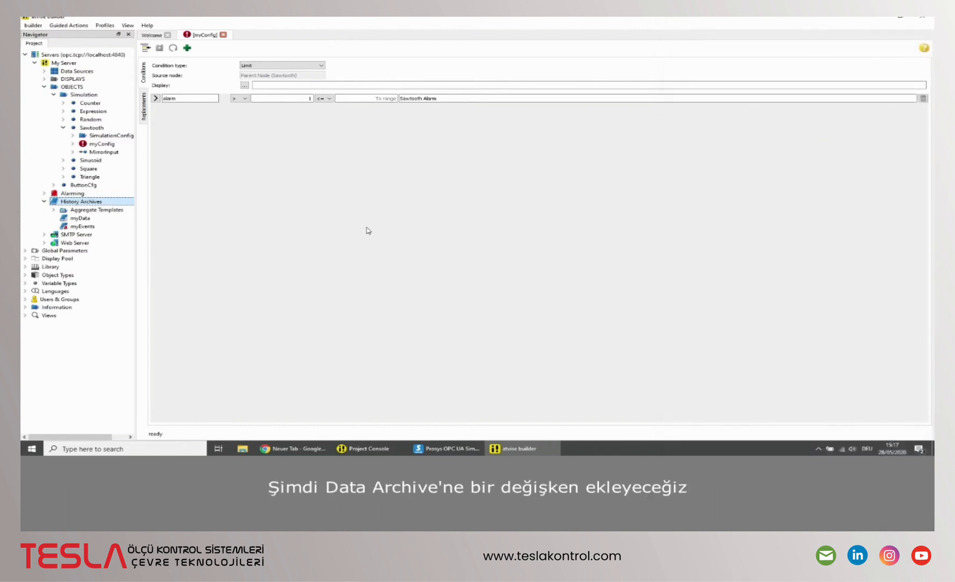
Step: Historize the Sawtooth variable with myData as its raw archive
right_click(102, 130)
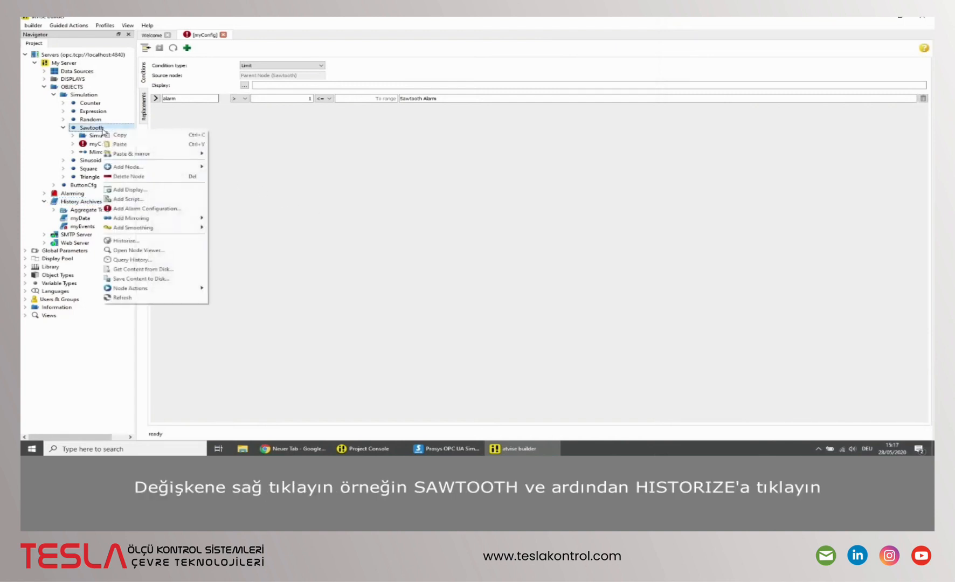
left_click(126, 242)
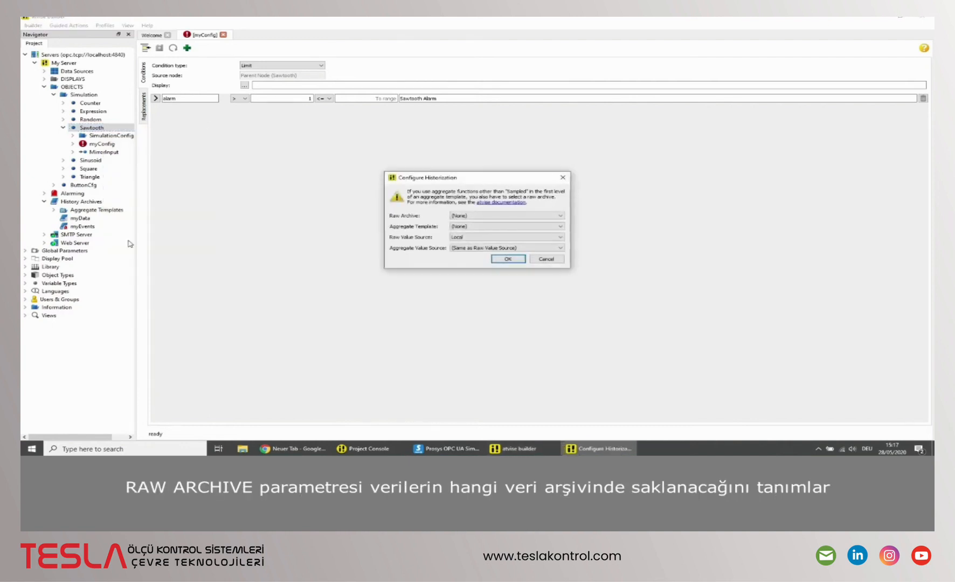
left_click(468, 217)
left_click(462, 228)
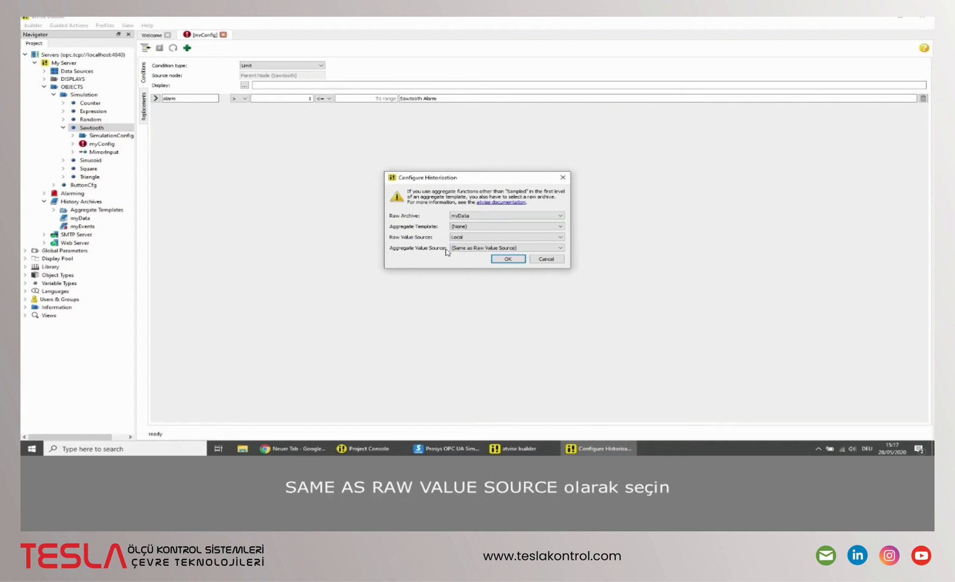
left_click(505, 259)
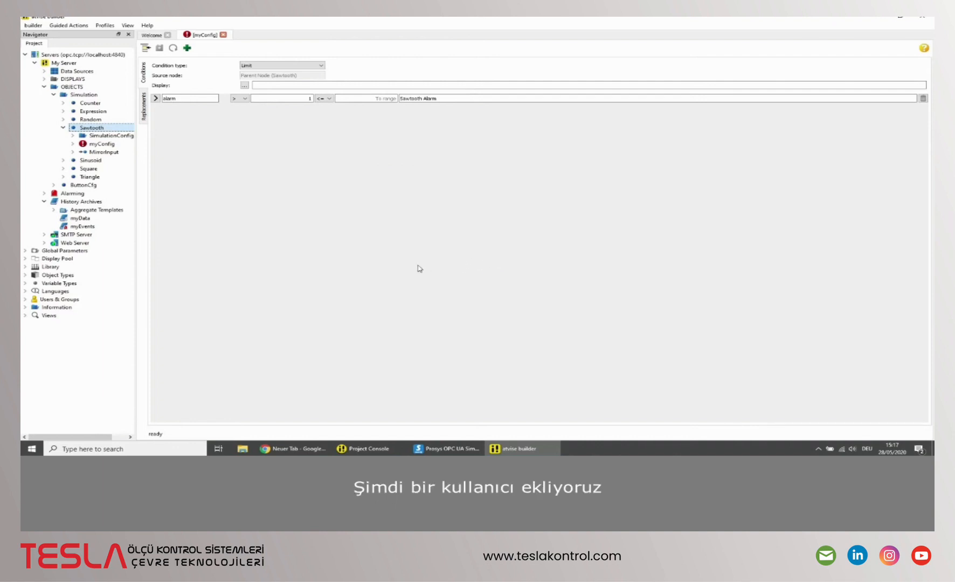
Step: Add a new user named demo under Users & Groups
left_click(28, 300)
right_click(49, 318)
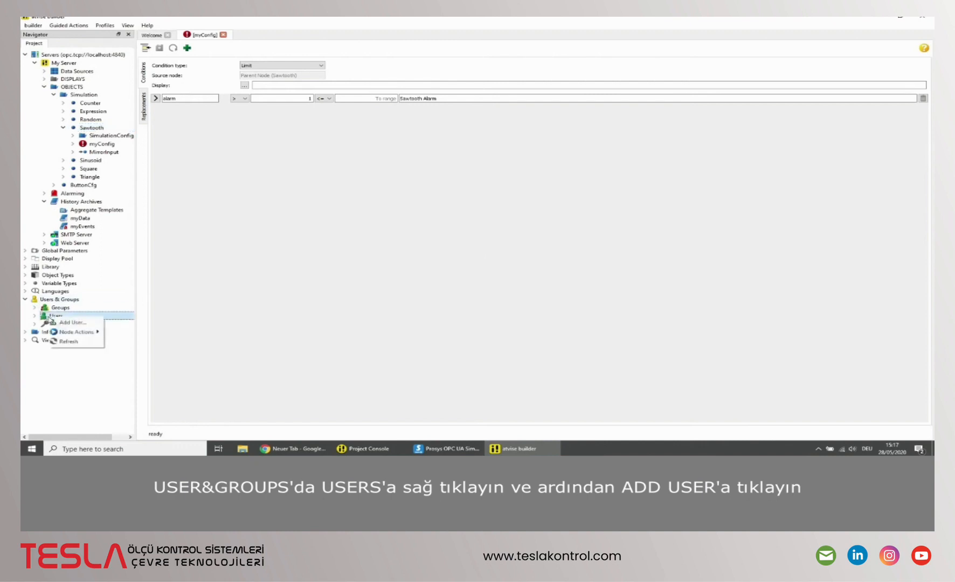
left_click(80, 323)
type("demo")
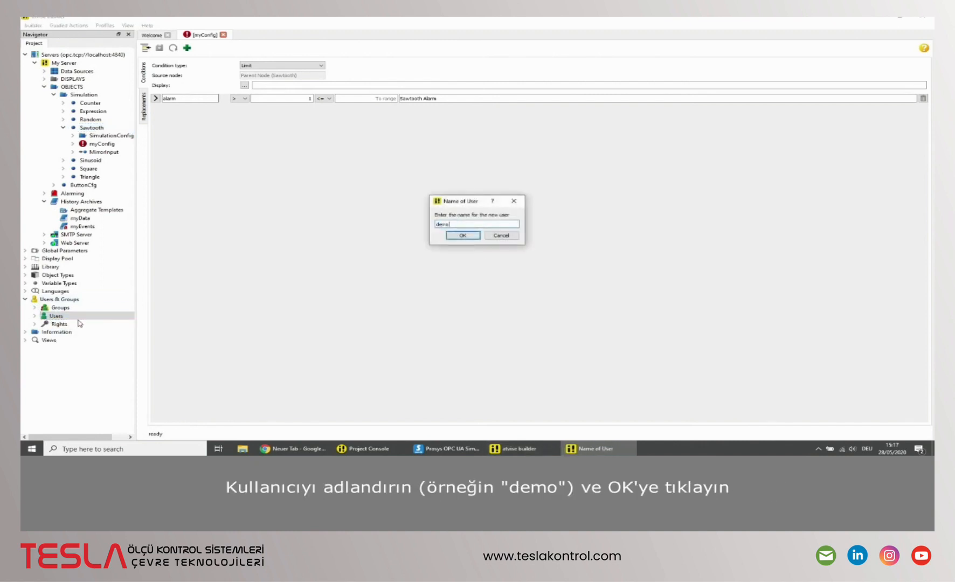
key("Return")
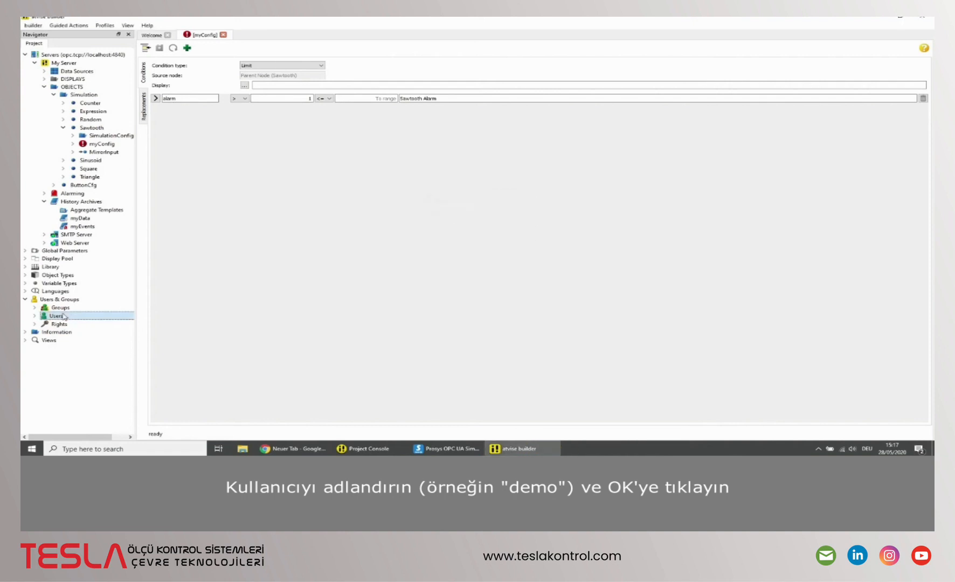
Step: Open the demo user for editing, enter and confirm the account password, and save the user
double_click(63, 317)
left_click(65, 325)
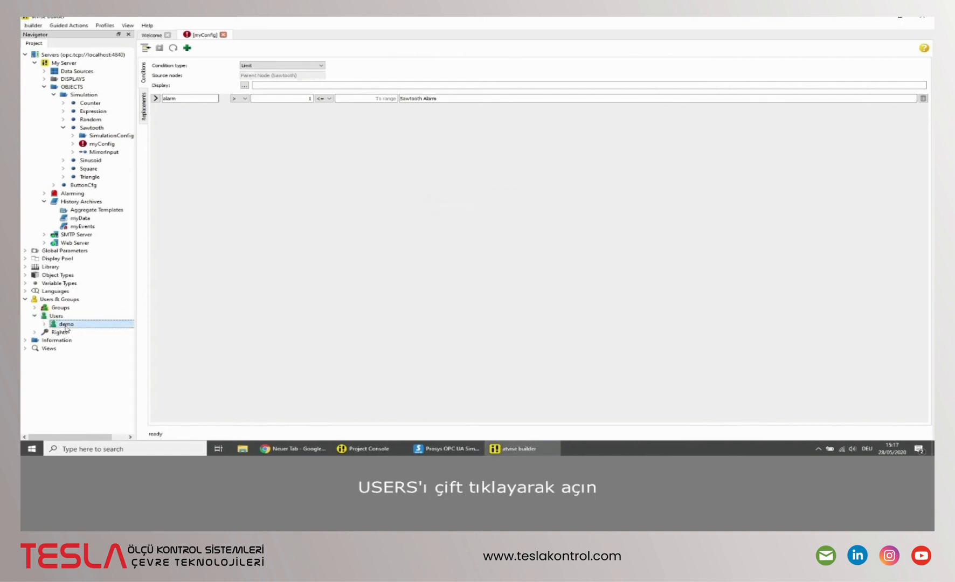
double_click(66, 325)
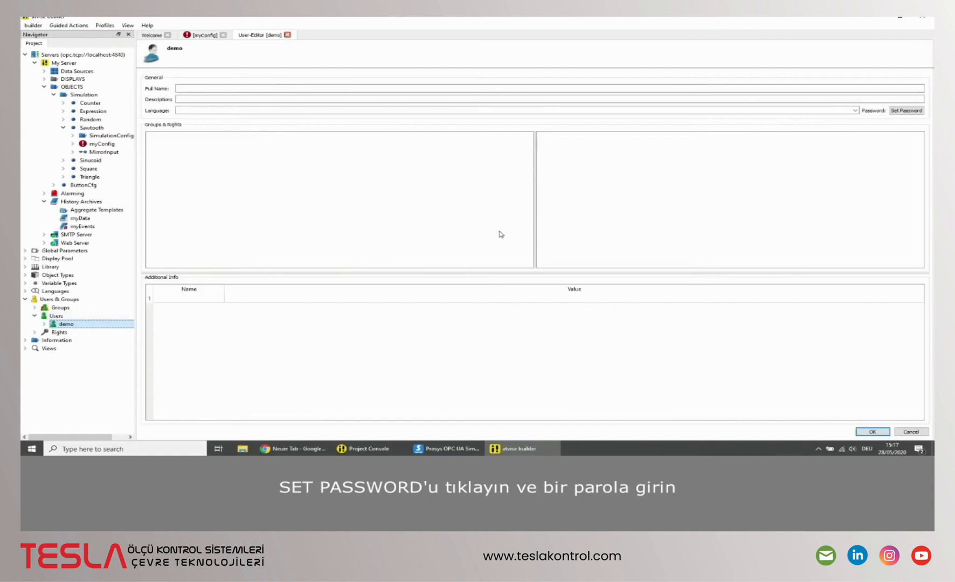
left_click(890, 111)
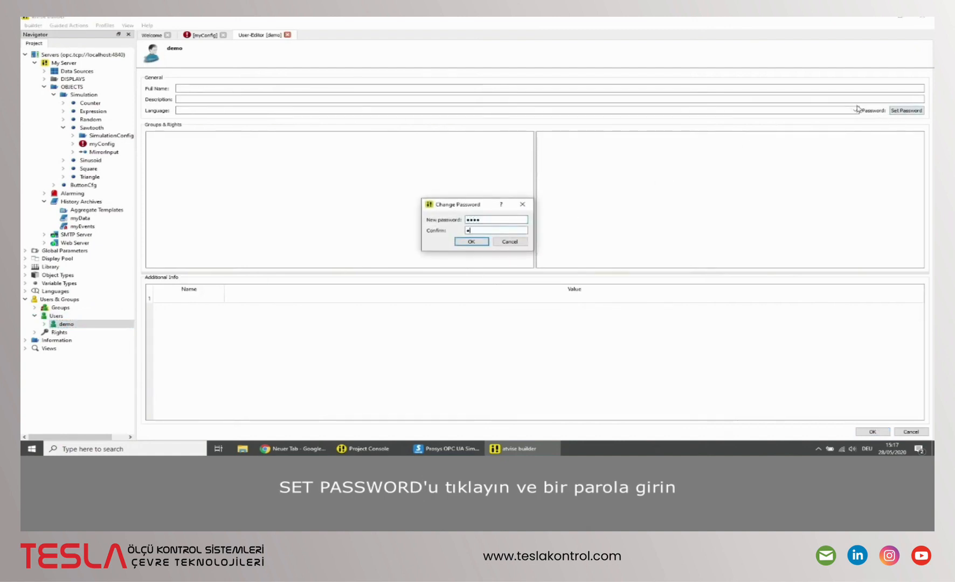
left_click(471, 242)
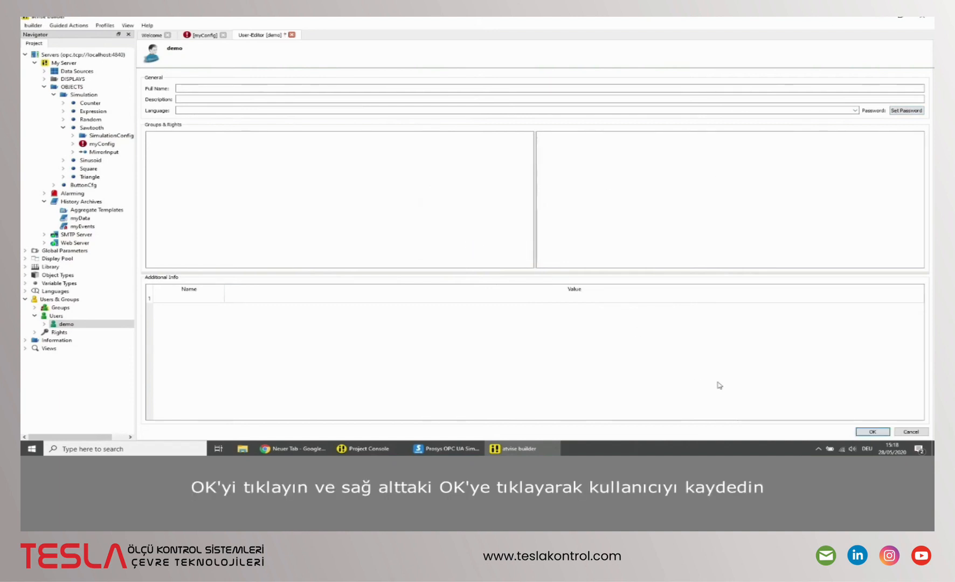
left_click(872, 432)
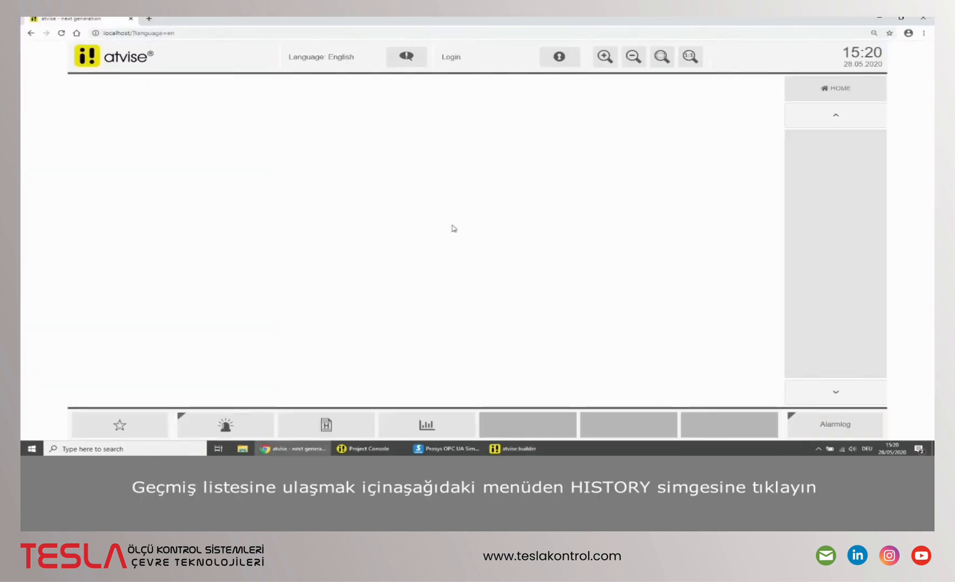
Step: Open the history list in the web visualization and show its Node description column
left_click(334, 424)
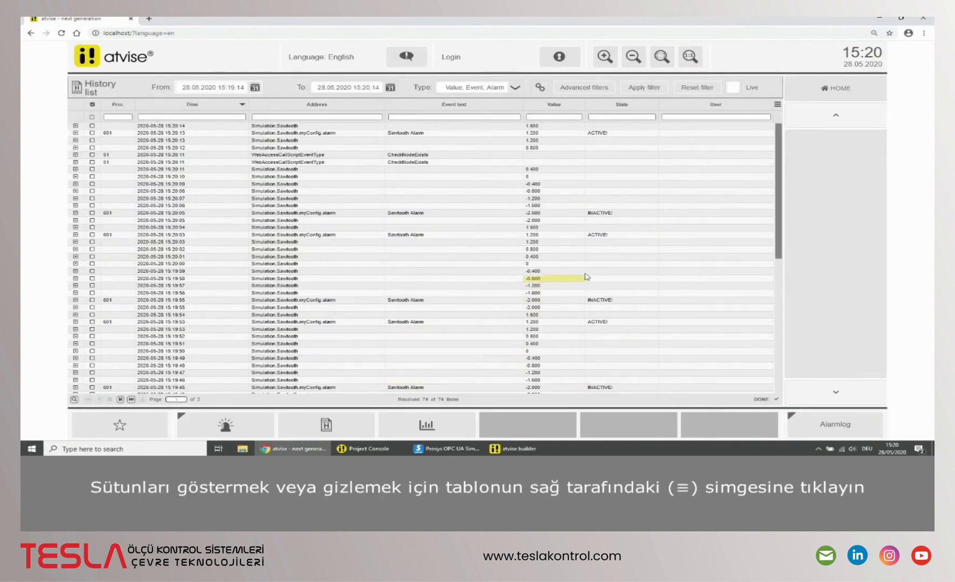
left_click(777, 104)
scroll(741, 151, "down", 3)
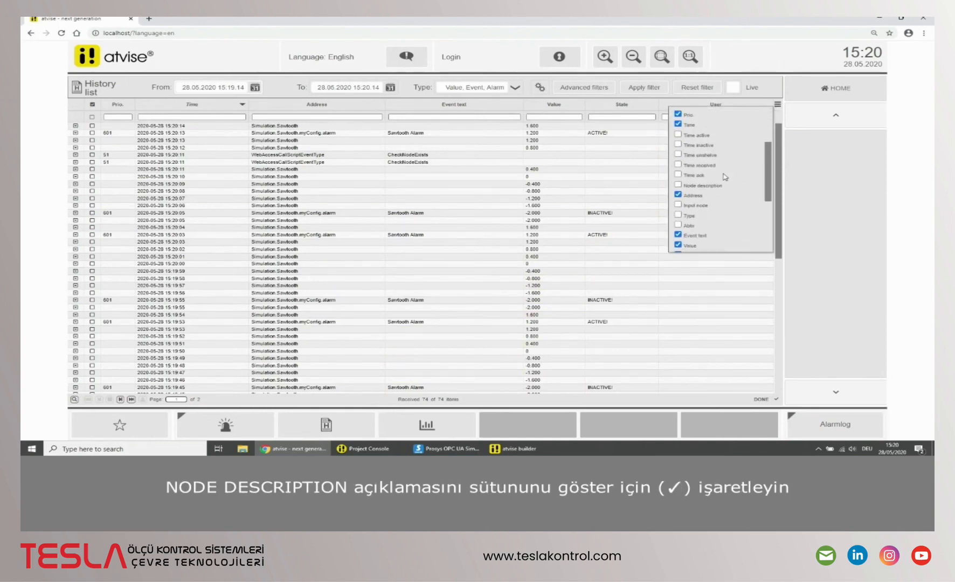
left_click(678, 185)
left_click(777, 107)
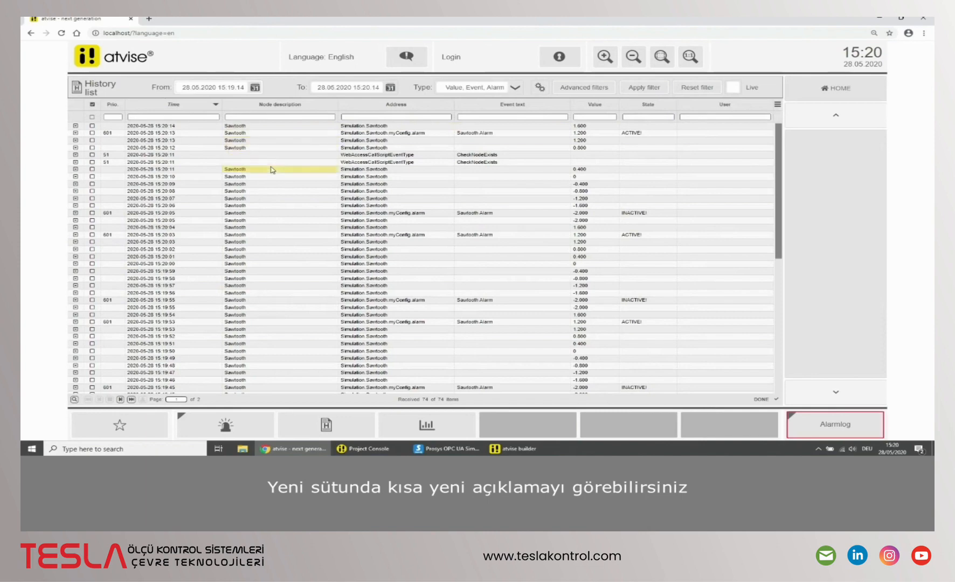
Step: Sort the history list by time ascending and back to descending, and view the details of the lower CheckNodeExists entry
left_click(189, 107)
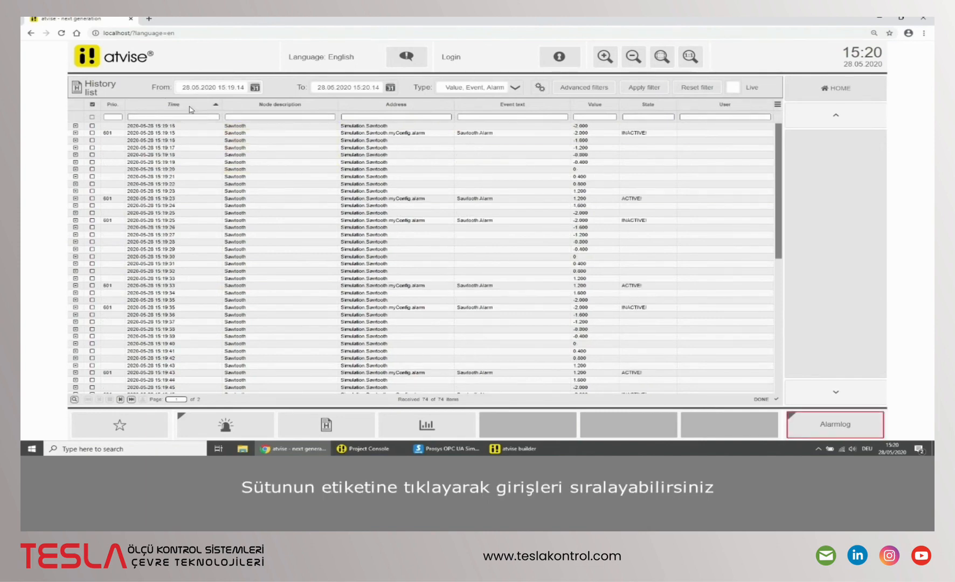
left_click(190, 107)
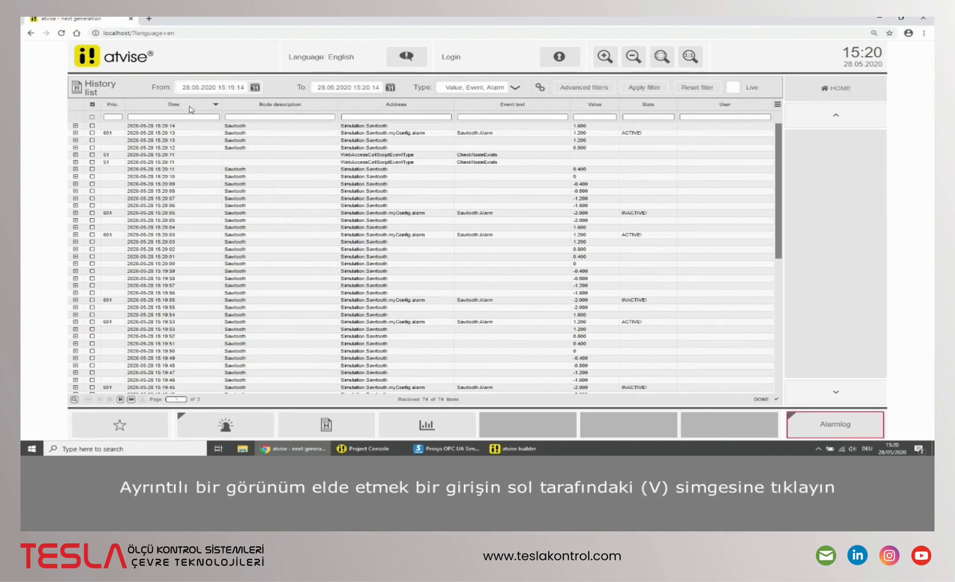
left_click(76, 162)
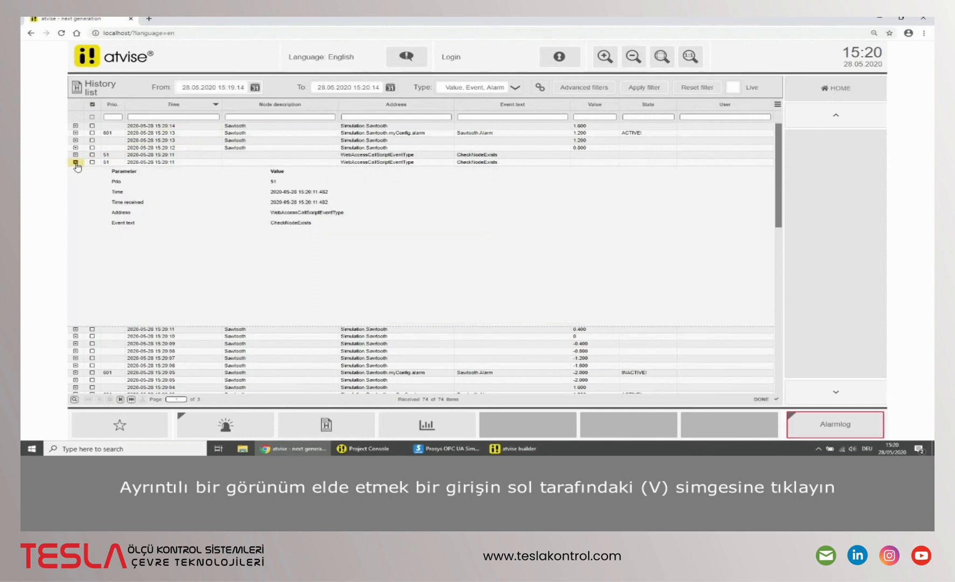
left_click(75, 162)
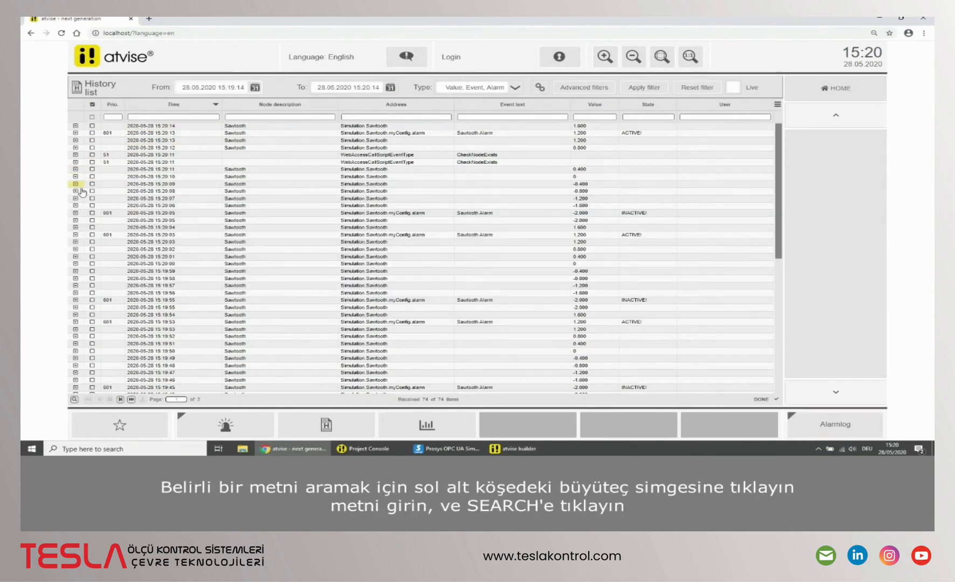
Step: Search the history list for "Alarm" and reset the search
left_click(75, 400)
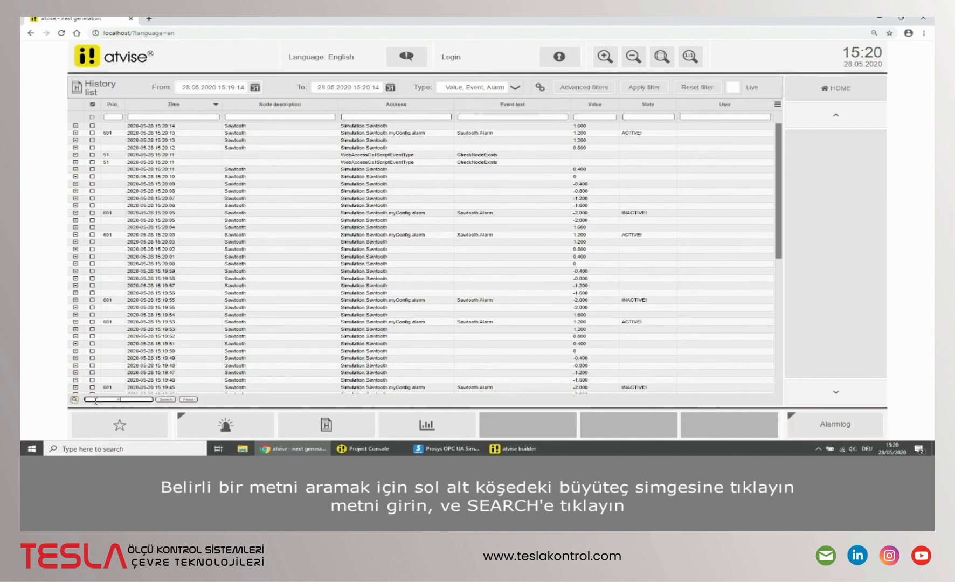
type("Alarm")
left_click(166, 399)
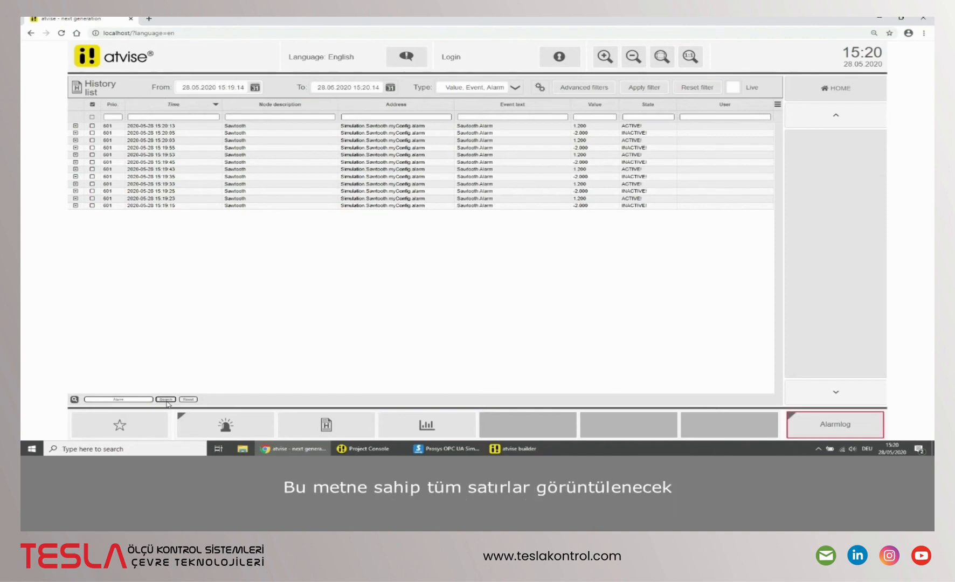
left_click(185, 400)
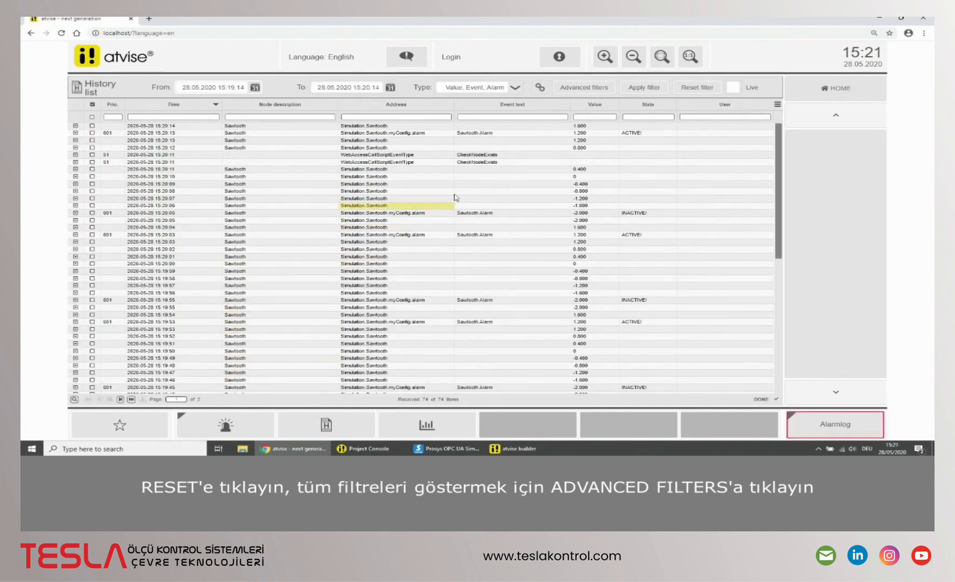
Step: Show the advanced filters and filter the history list by the Simulation.Sawtooth address and the myEvents archive
left_click(571, 91)
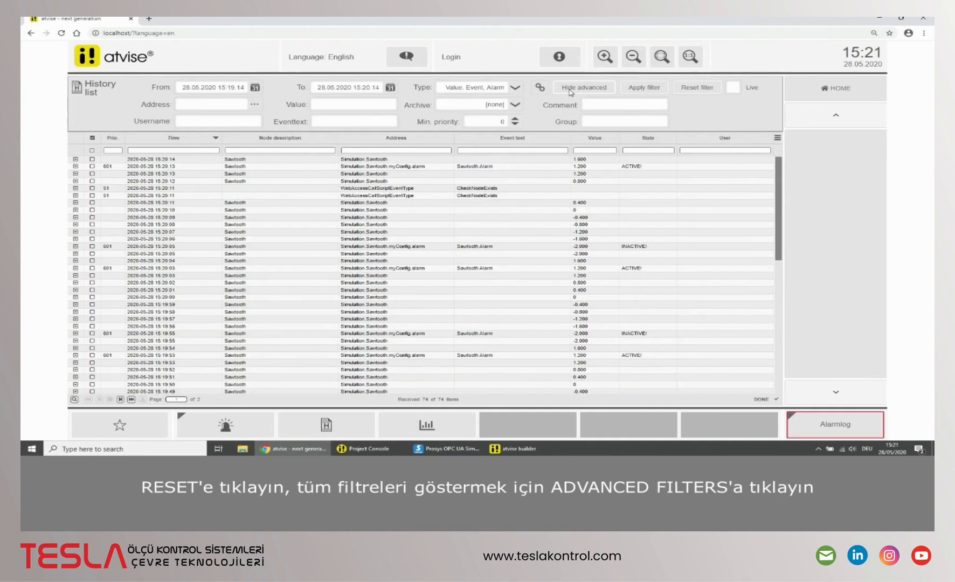
left_click(254, 105)
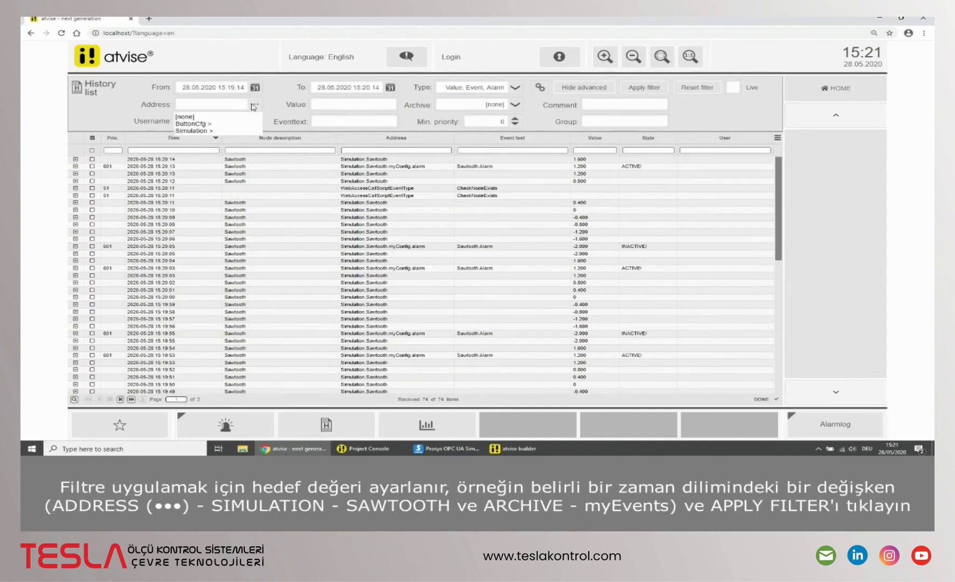
mouse_move(230, 132)
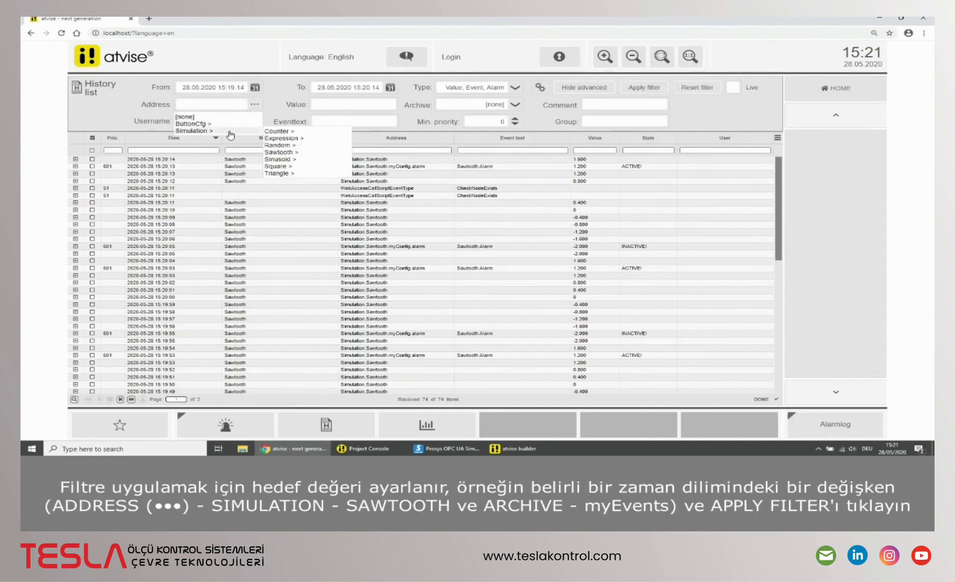
left_click(274, 153)
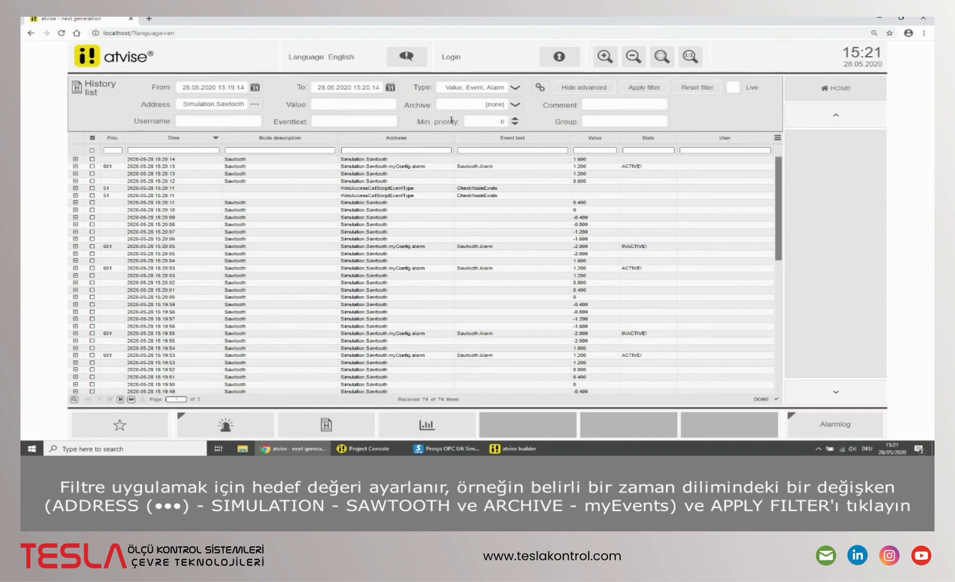
left_click(483, 108)
left_click(468, 131)
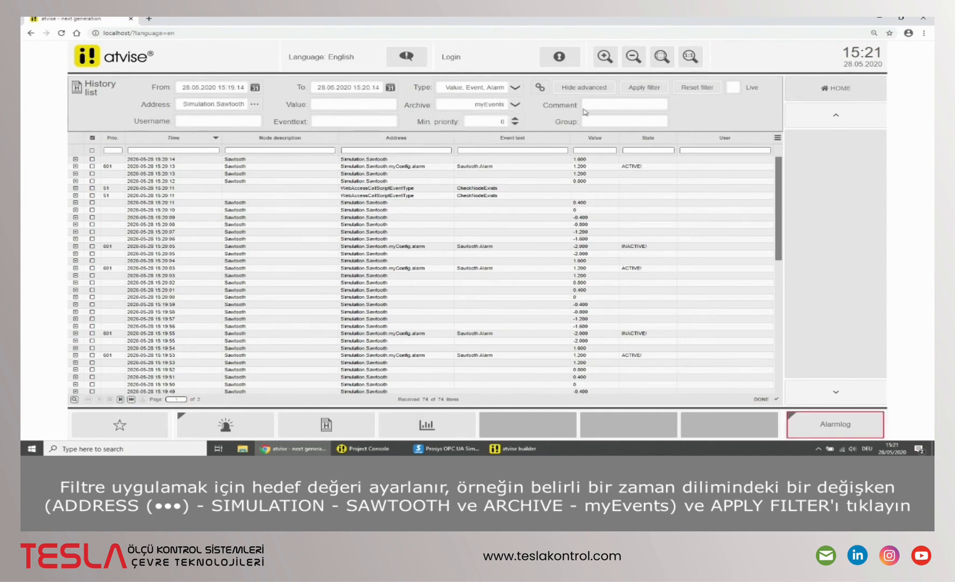
left_click(646, 89)
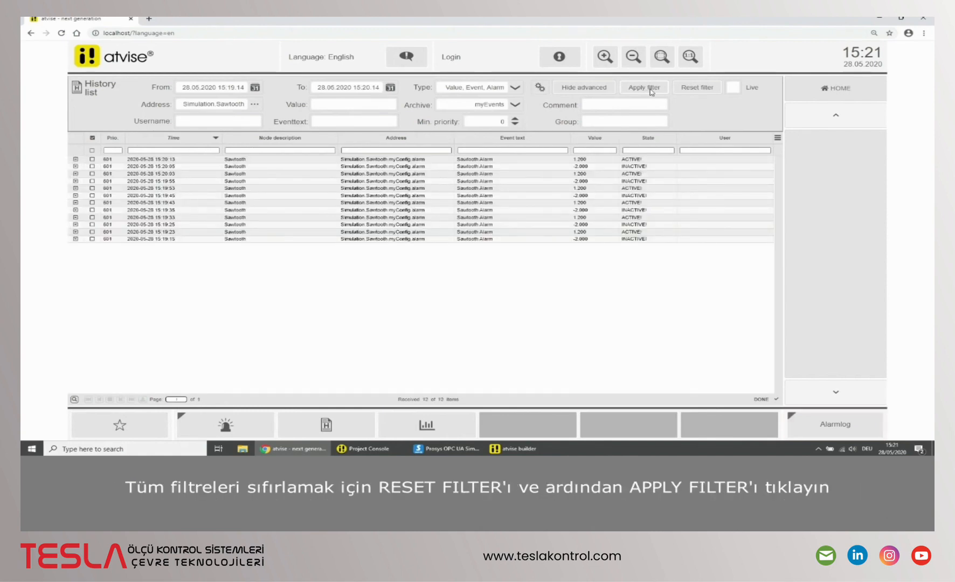
Step: Reset the history list filters, apply the cleared filter, and turn on live mode
left_click(692, 92)
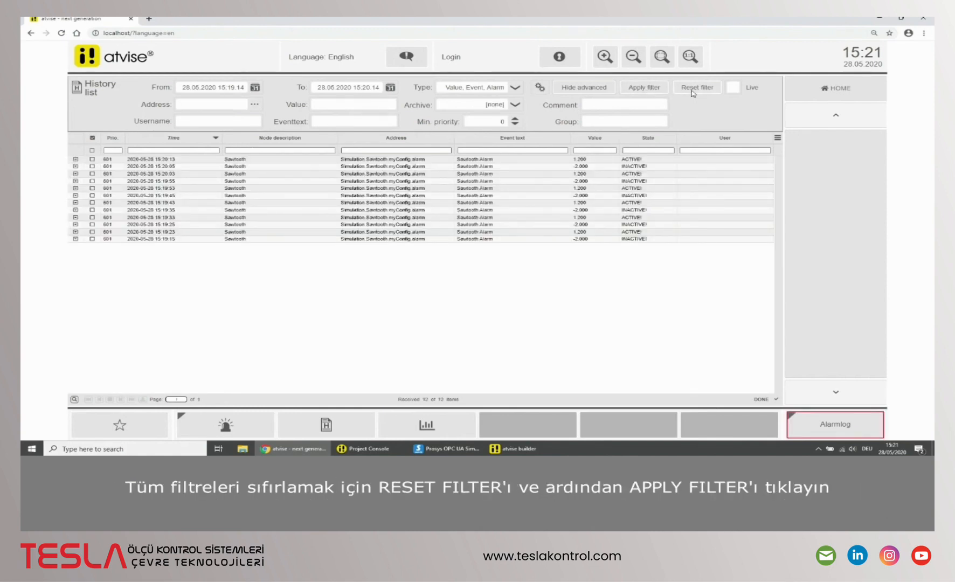
left_click(642, 88)
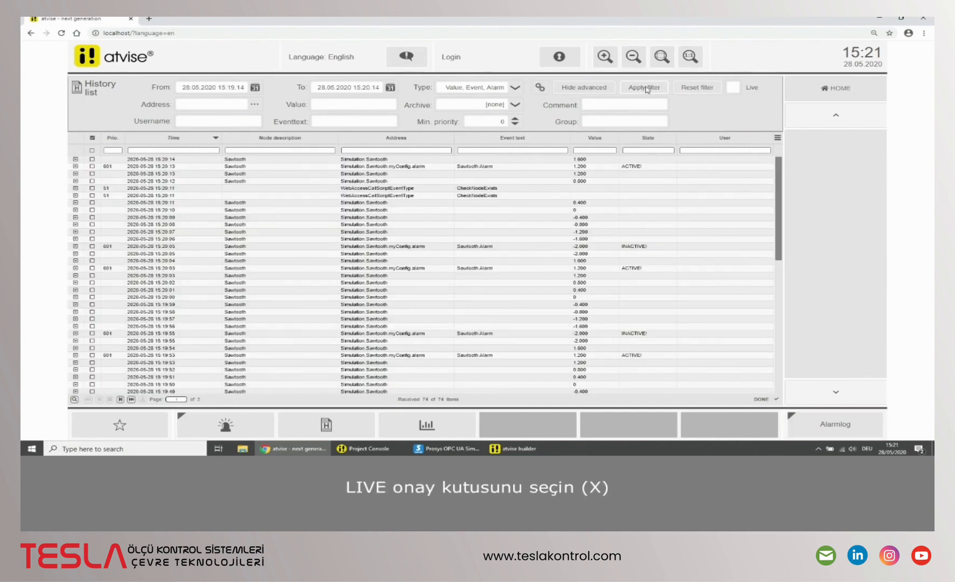
left_click(733, 89)
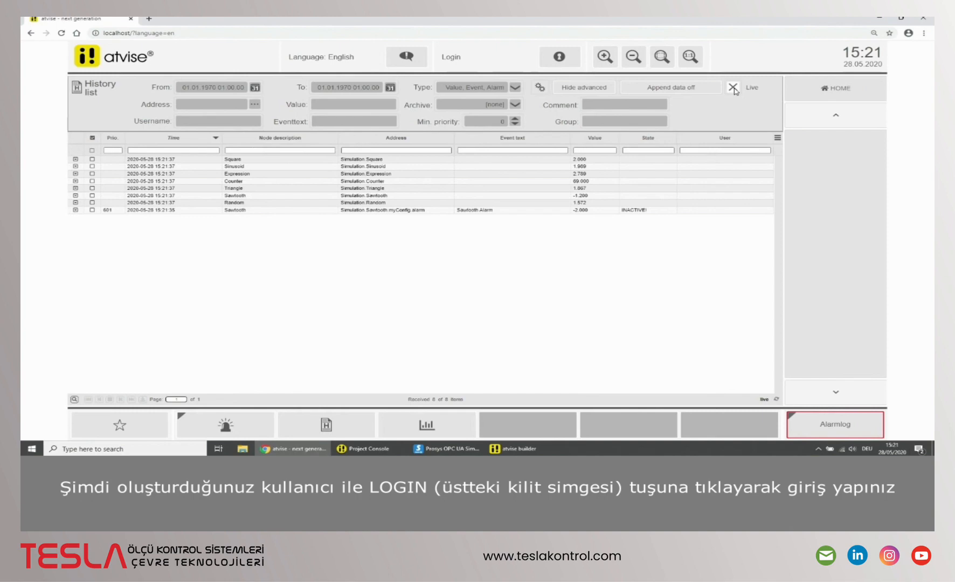
Step: Log in as the demo user with the account password, and turn off live mode in the history list
left_click(560, 61)
left_click(539, 231)
type("demo")
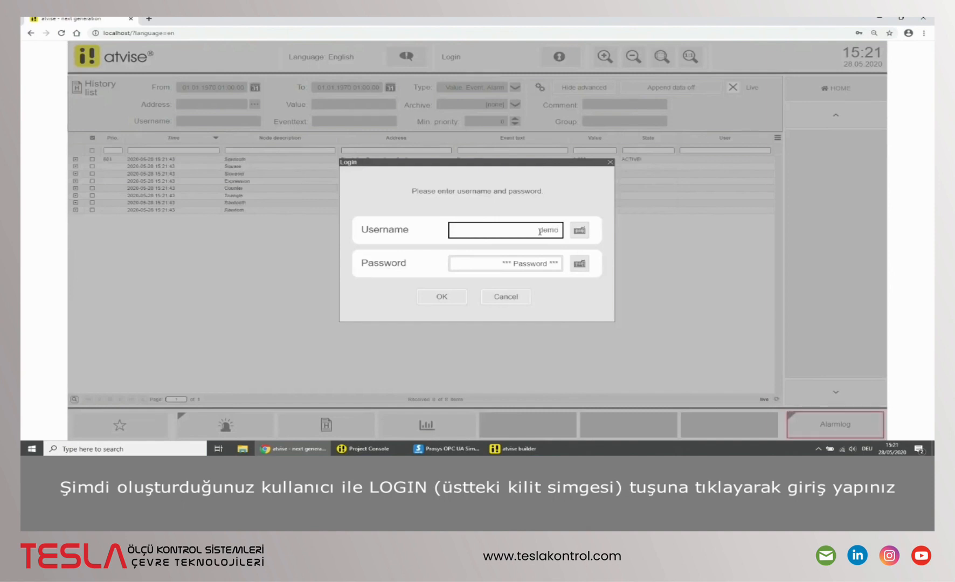
left_click(539, 264)
type("de")
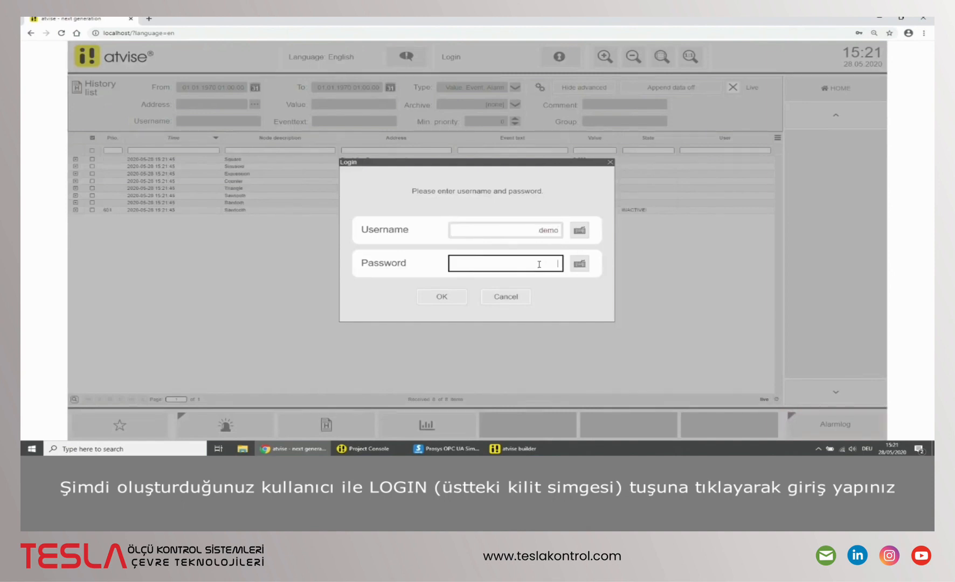
type("mo")
left_click(452, 297)
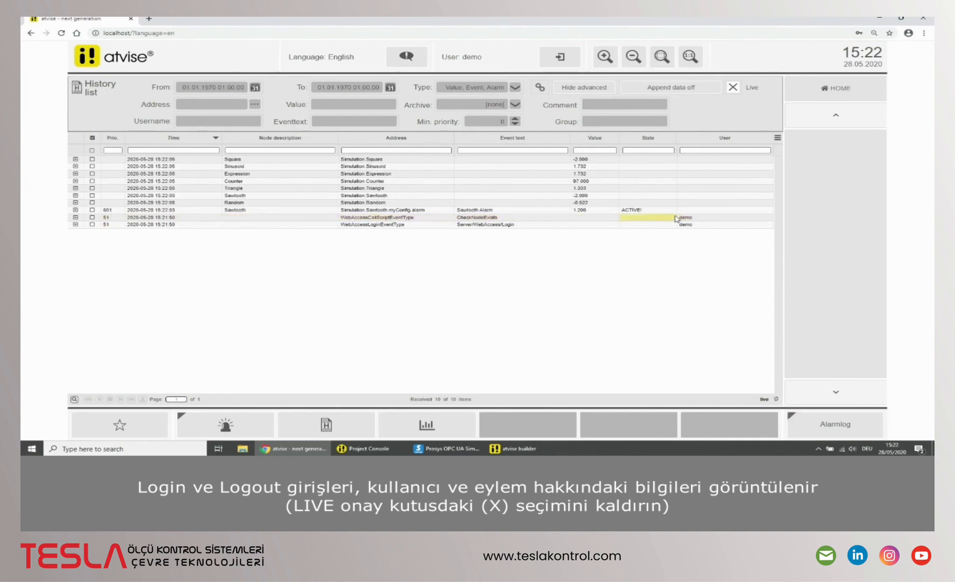
left_click(734, 88)
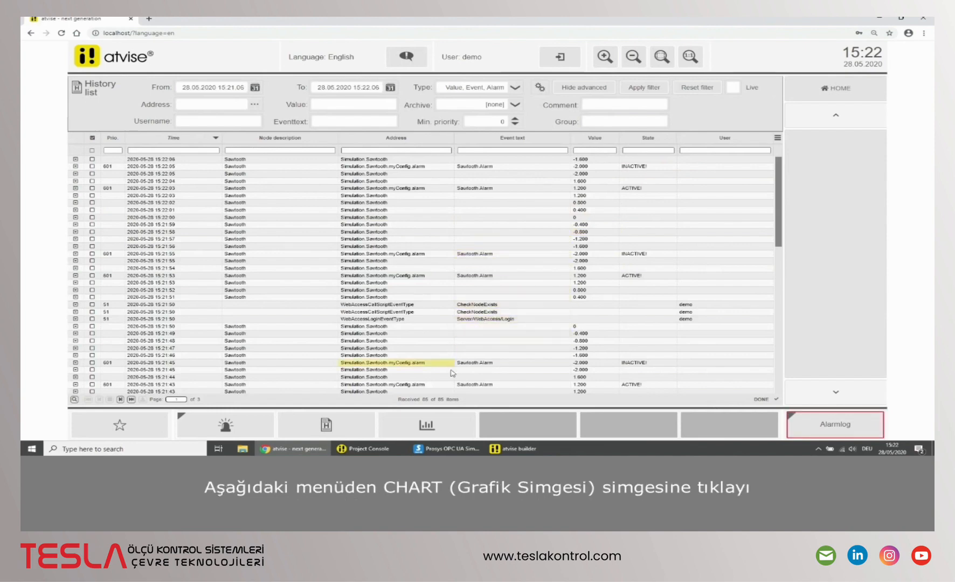
Step: Configure a chart with the Simulation Sawtooth variable as its data source, quicksave the configuration, and close the dialog
left_click(431, 427)
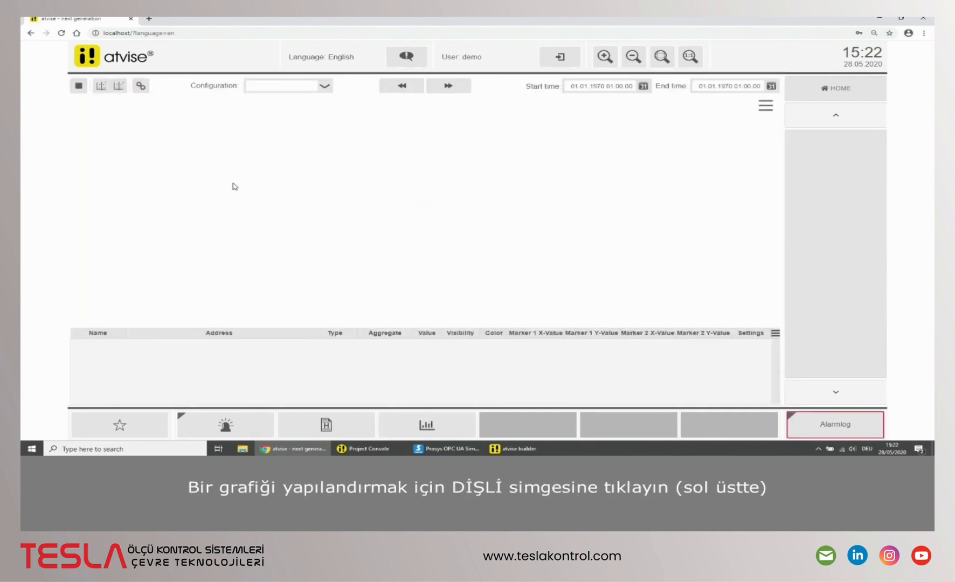
left_click(145, 90)
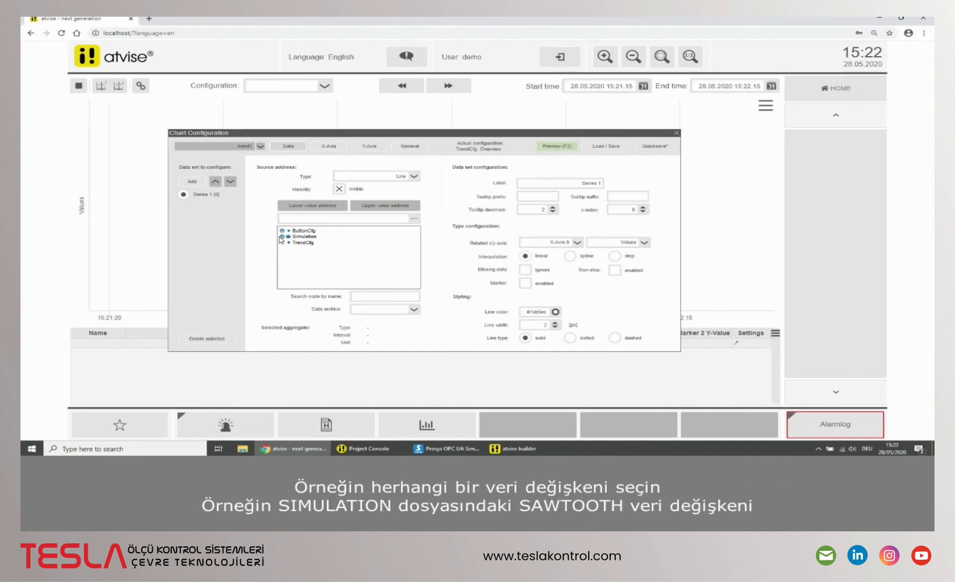
left_click(281, 236)
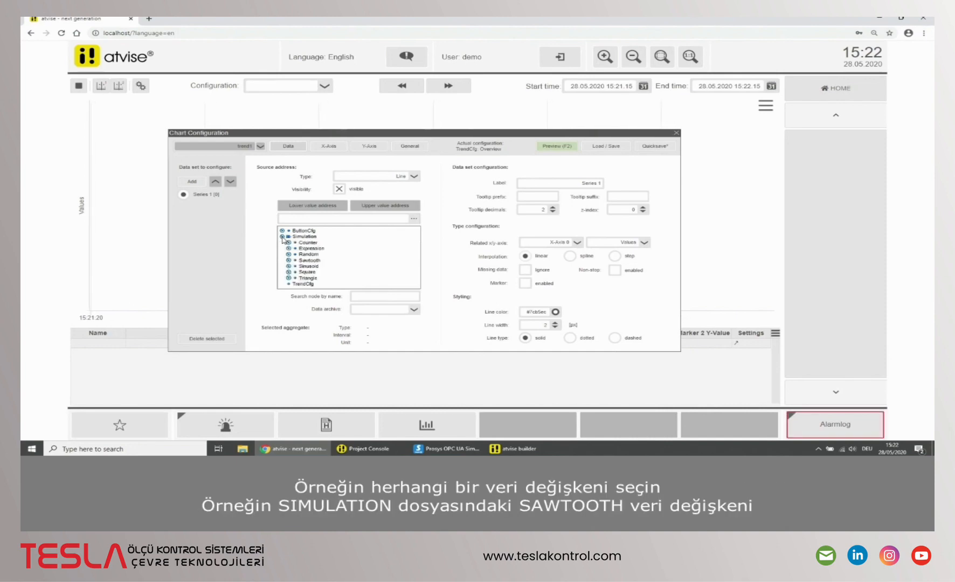
left_click(310, 261)
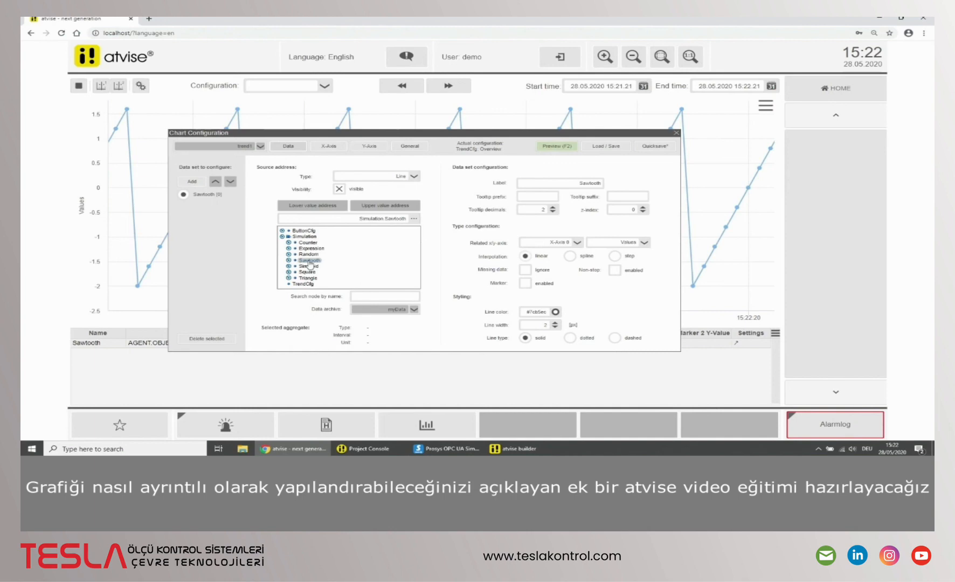
left_click(652, 154)
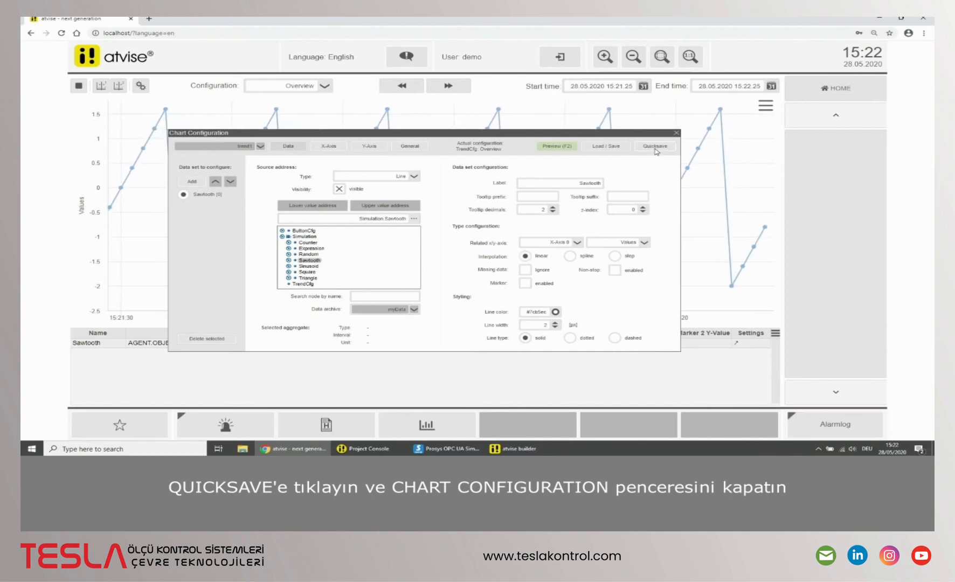
left_click(676, 132)
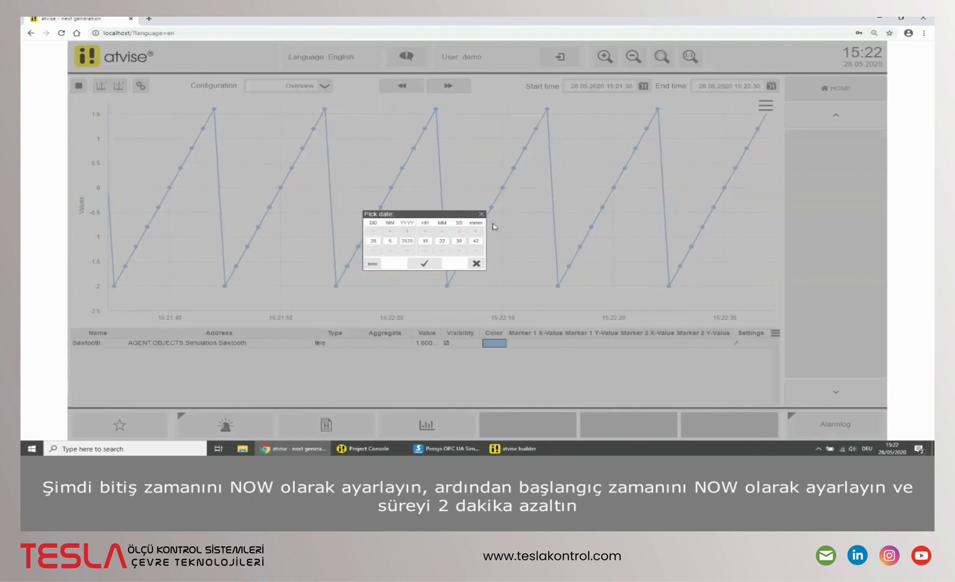
Step: Set the chart's end time to now and its start time to two minutes before now
left_click(375, 264)
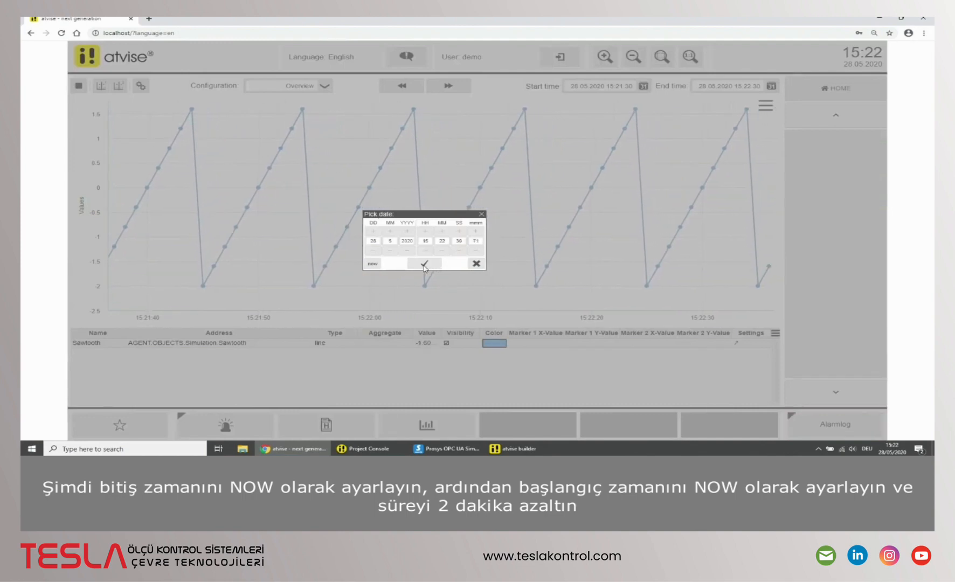
left_click(424, 264)
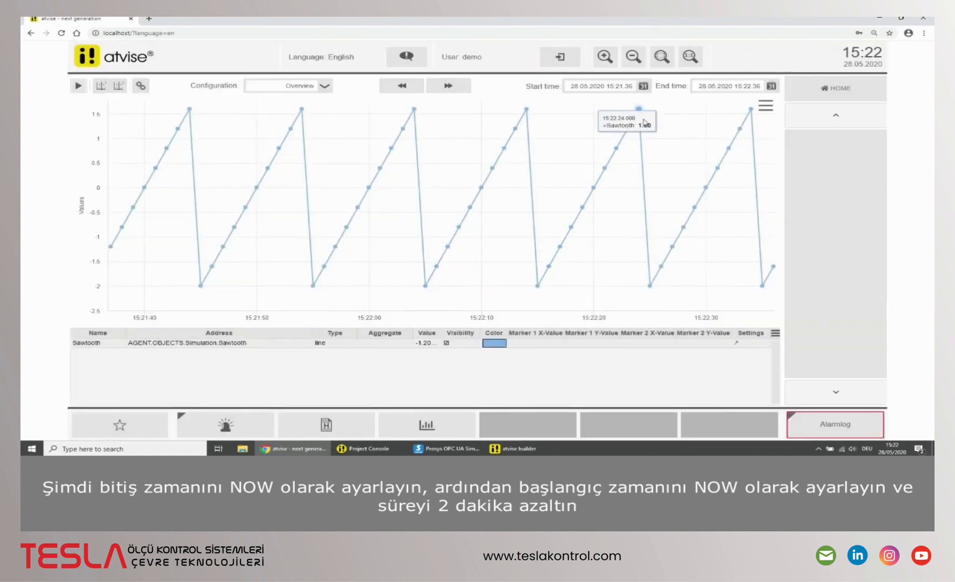
left_click(643, 86)
left_click(372, 264)
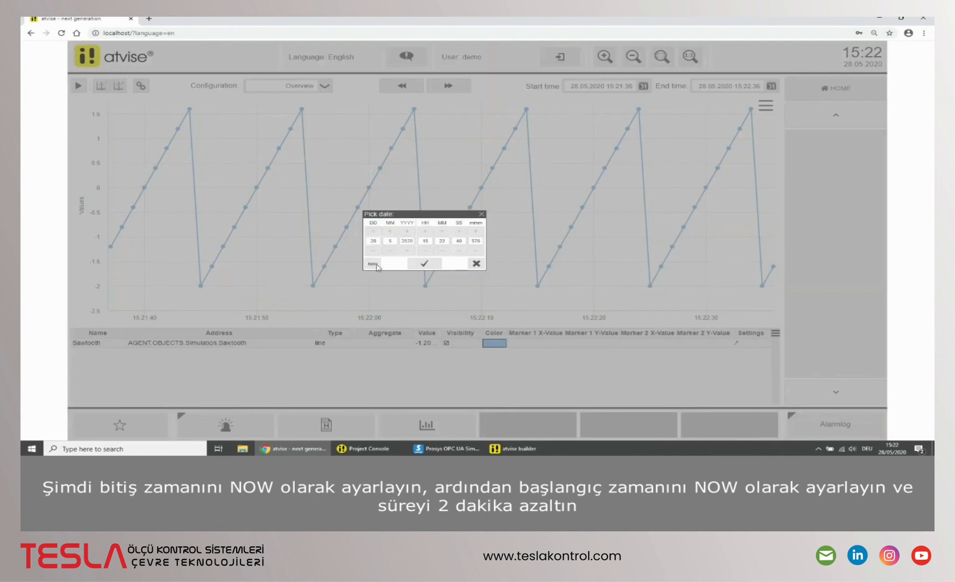
left_click(442, 250)
left_click(442, 251)
left_click(424, 264)
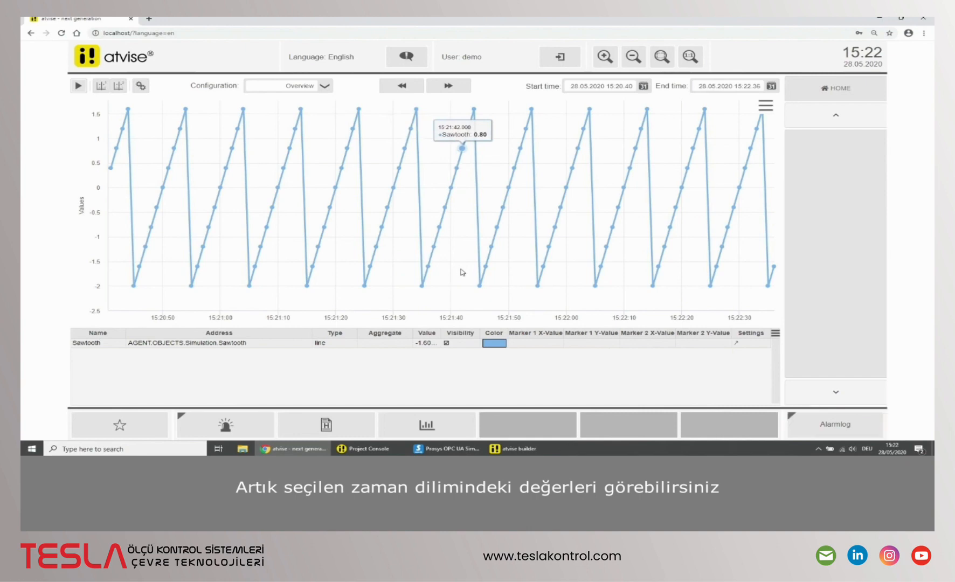
Step: Open the history list and set its range from 28.05.2020 15:21:03 to 28.05.2020 15:22:59
left_click(328, 427)
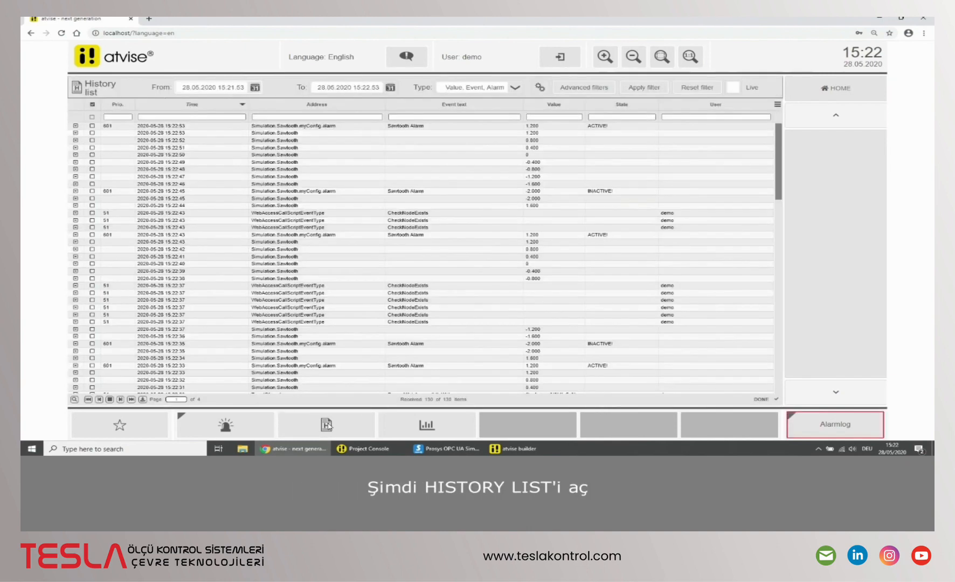
left_click(389, 88)
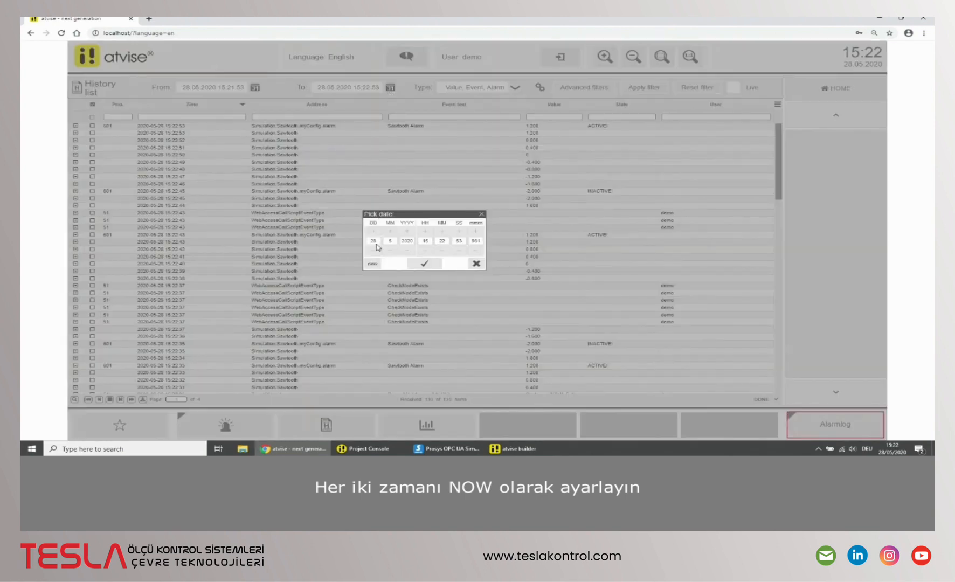
left_click(426, 264)
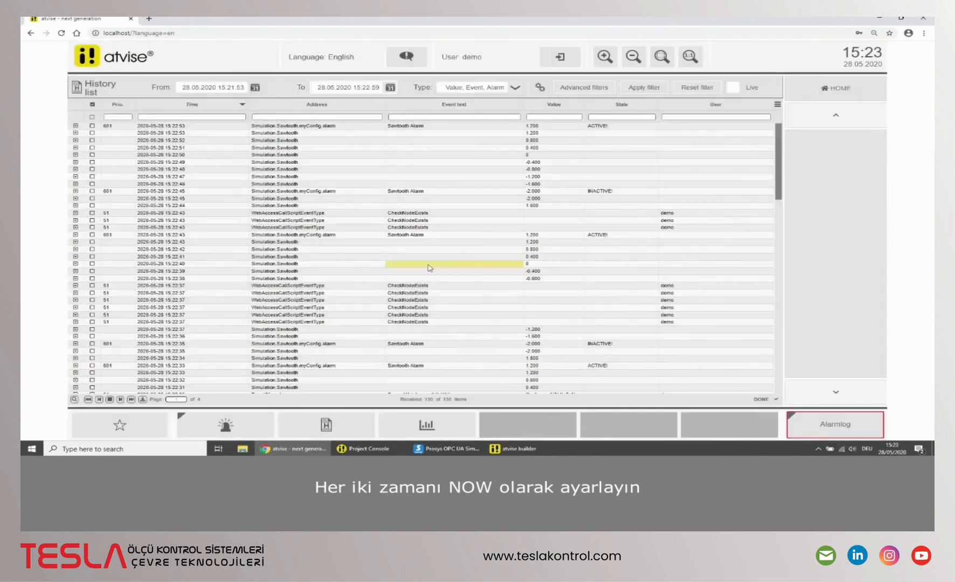
left_click(255, 87)
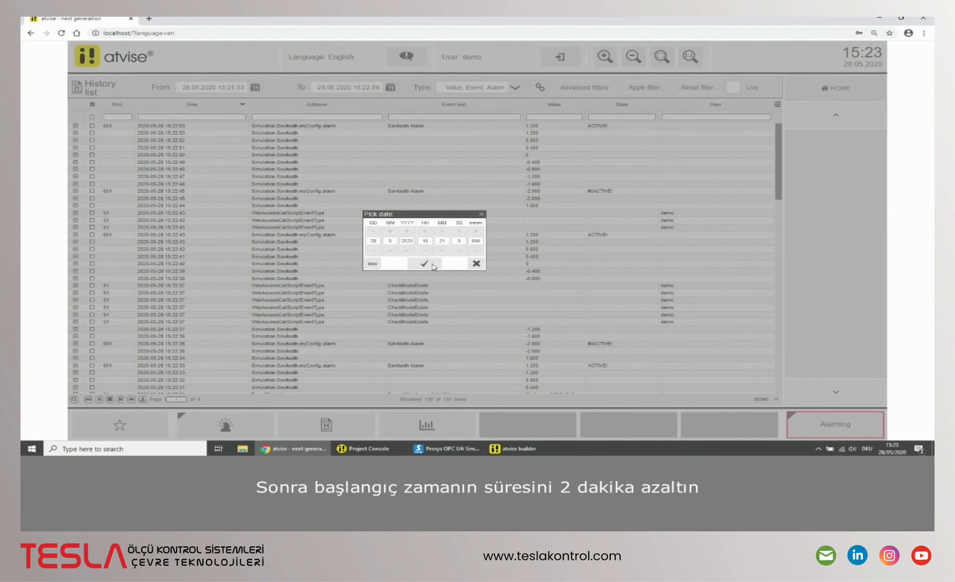
left_click(433, 266)
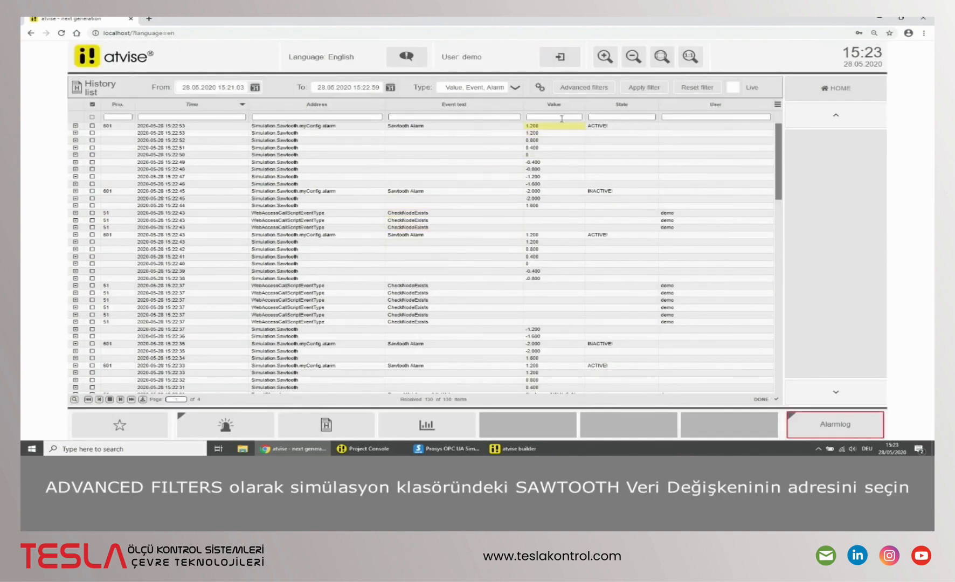
Step: Filter the history list by the Simulation.Sawtooth address and the Value type using the advanced filters
left_click(578, 89)
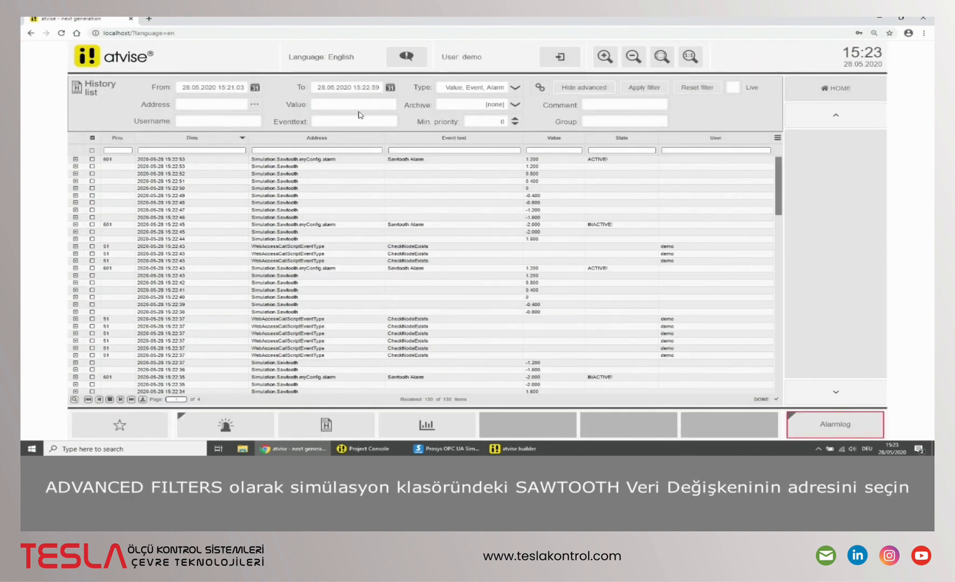
left_click(255, 106)
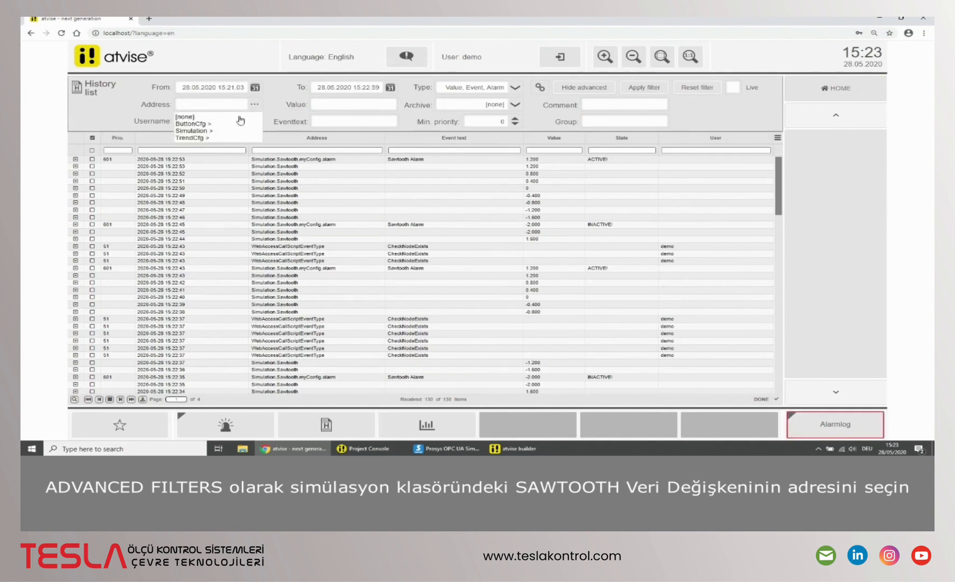
mouse_move(210, 131)
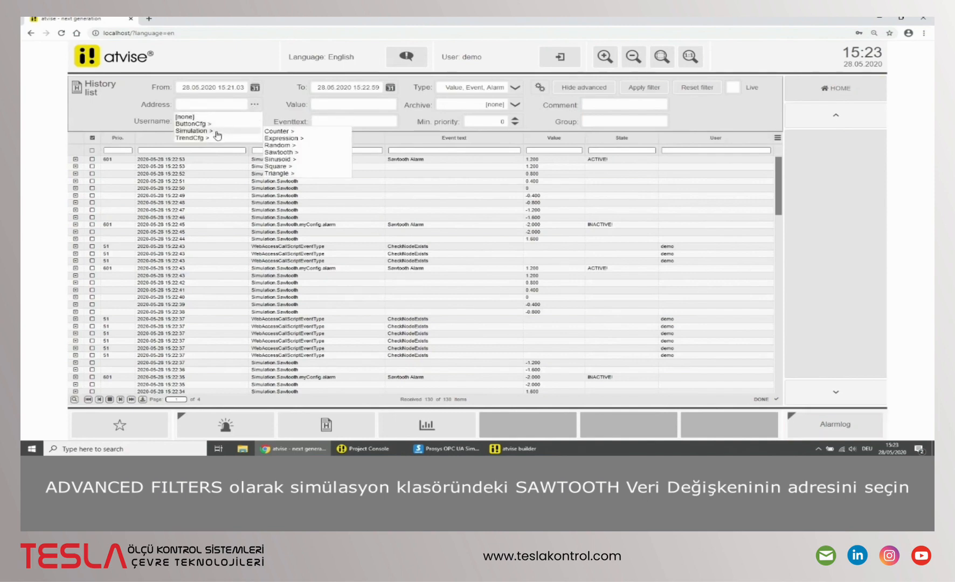
left_click(282, 155)
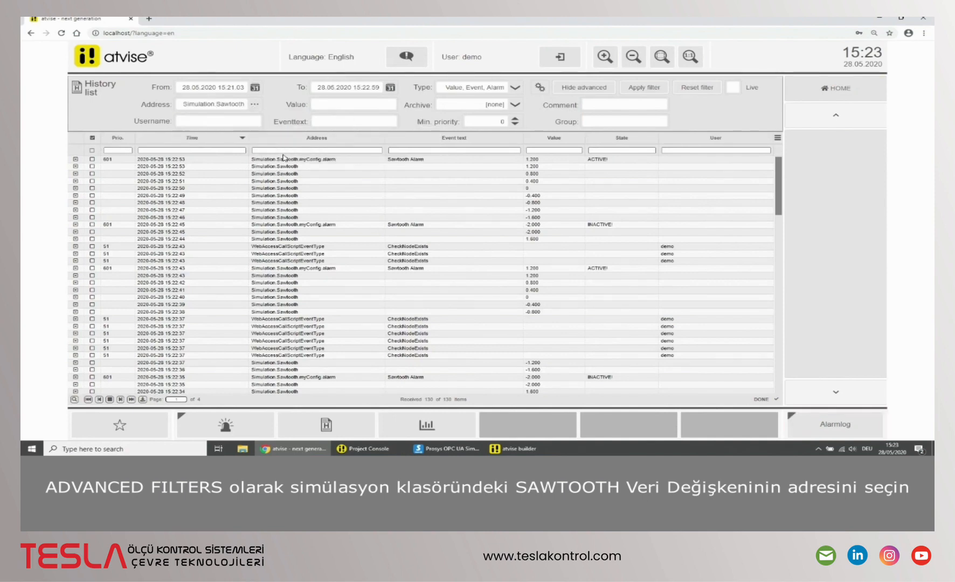
left_click(478, 90)
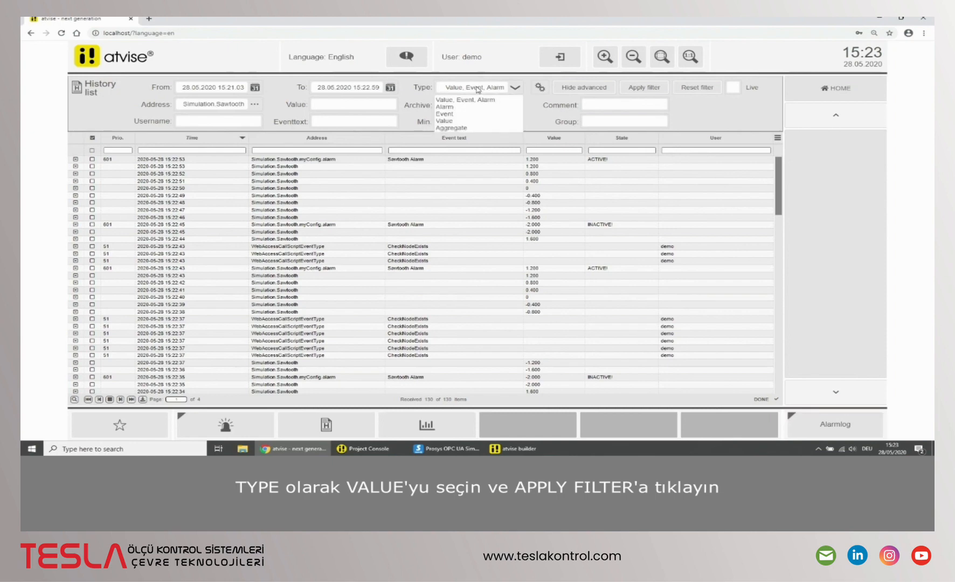
left_click(466, 121)
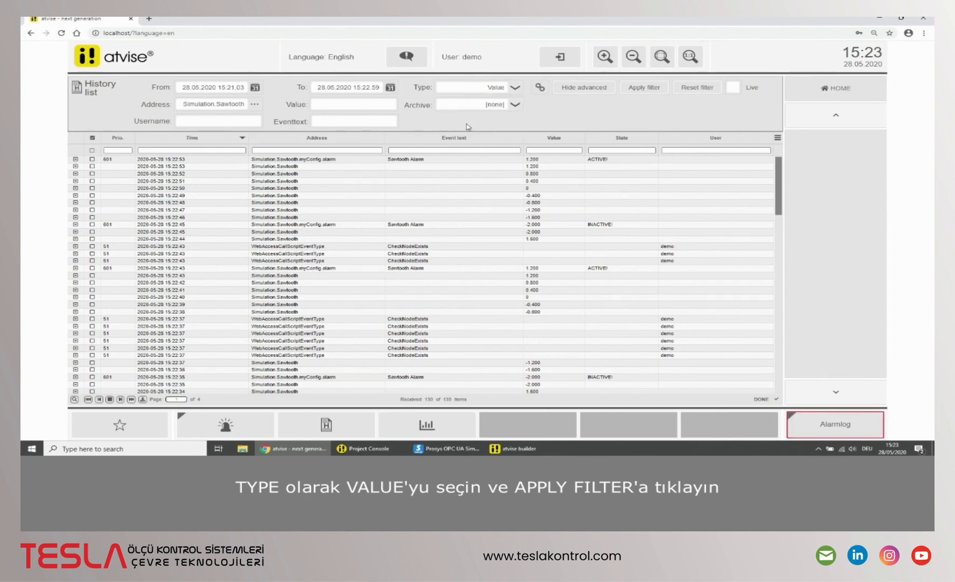
left_click(656, 91)
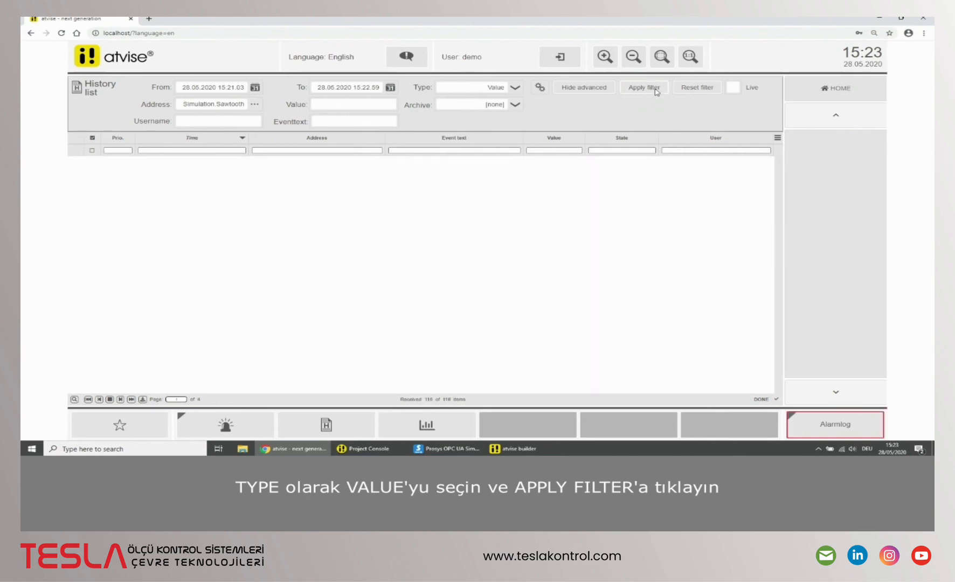